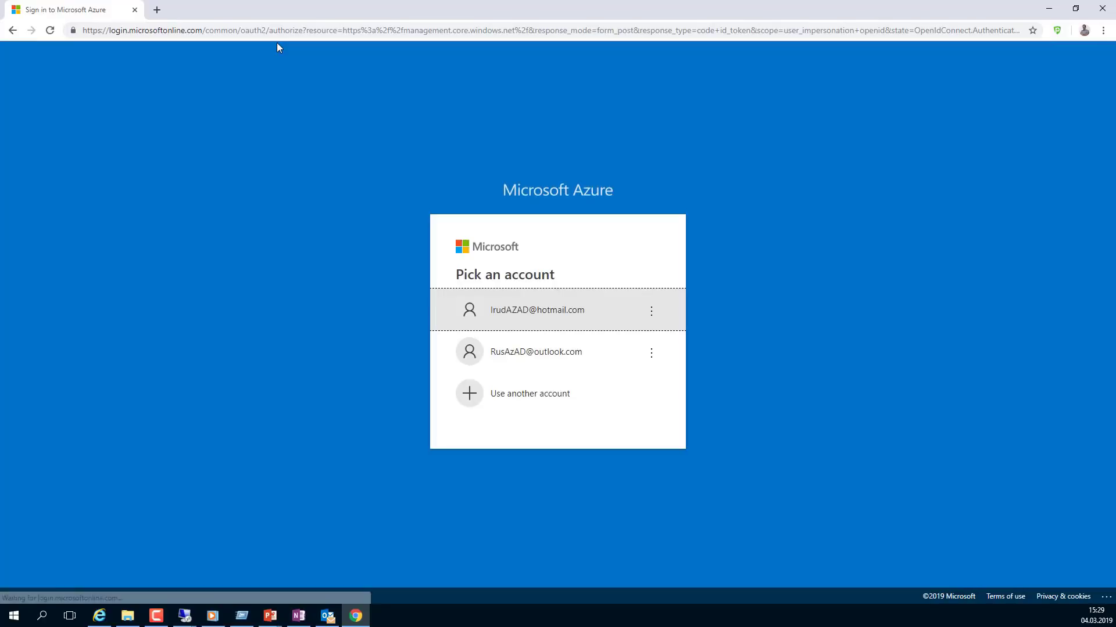
- Go to portal.azure.com in the browser's address bar
click(278, 36)
text(portal.azure.com)
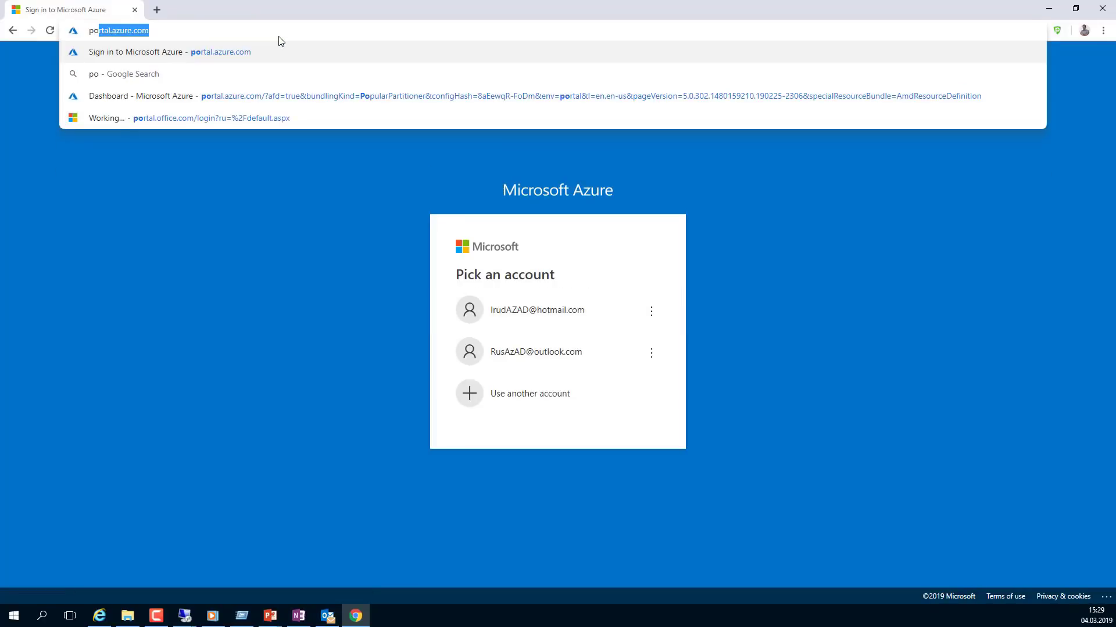
key(Right)
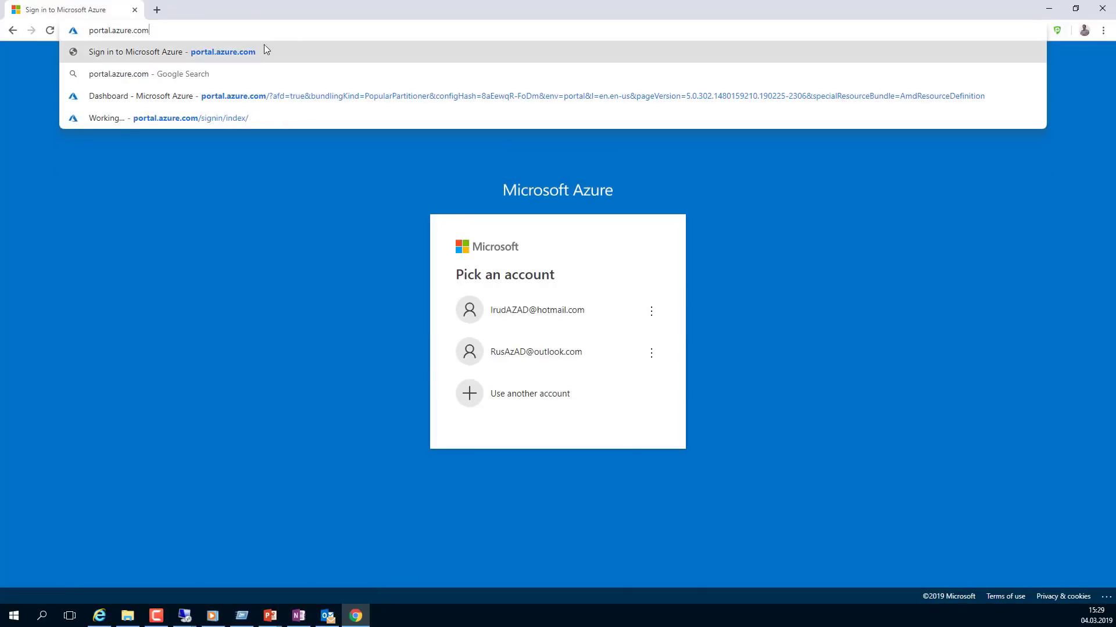
click(309, 177)
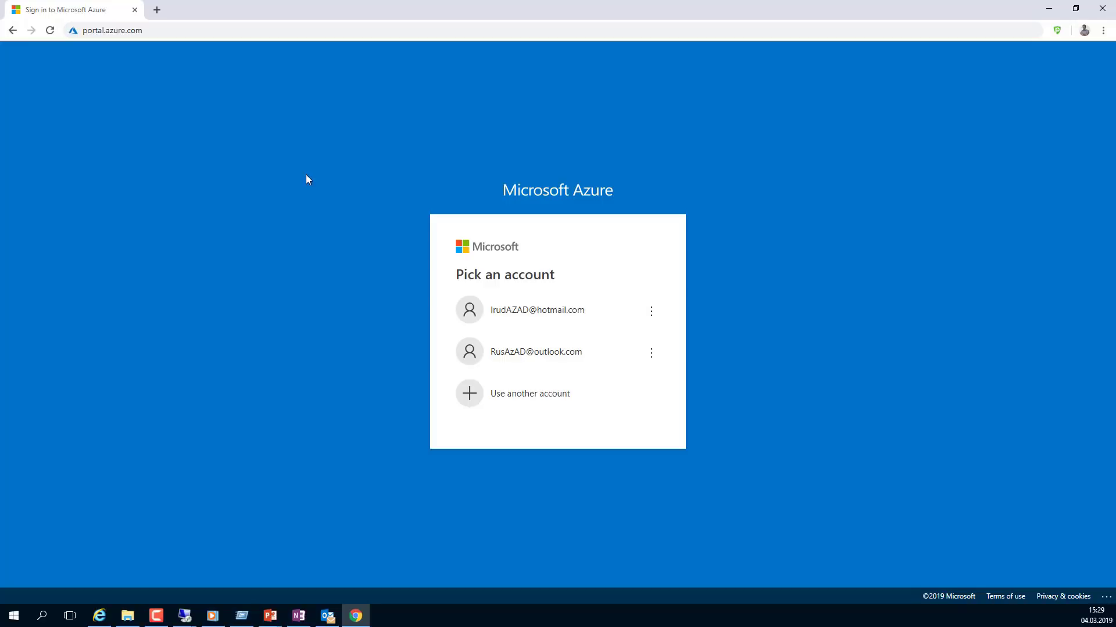
- Sign in with a different Microsoft account by pasting its e-mail and typing its password
click(541, 394)
key(ctrl+v)
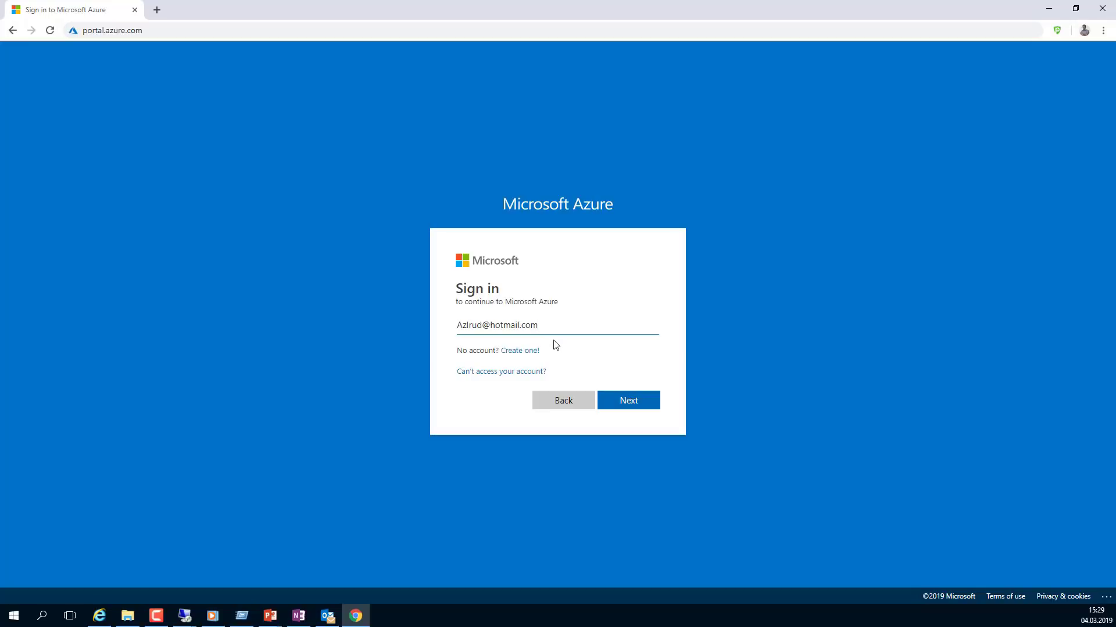
click(648, 412)
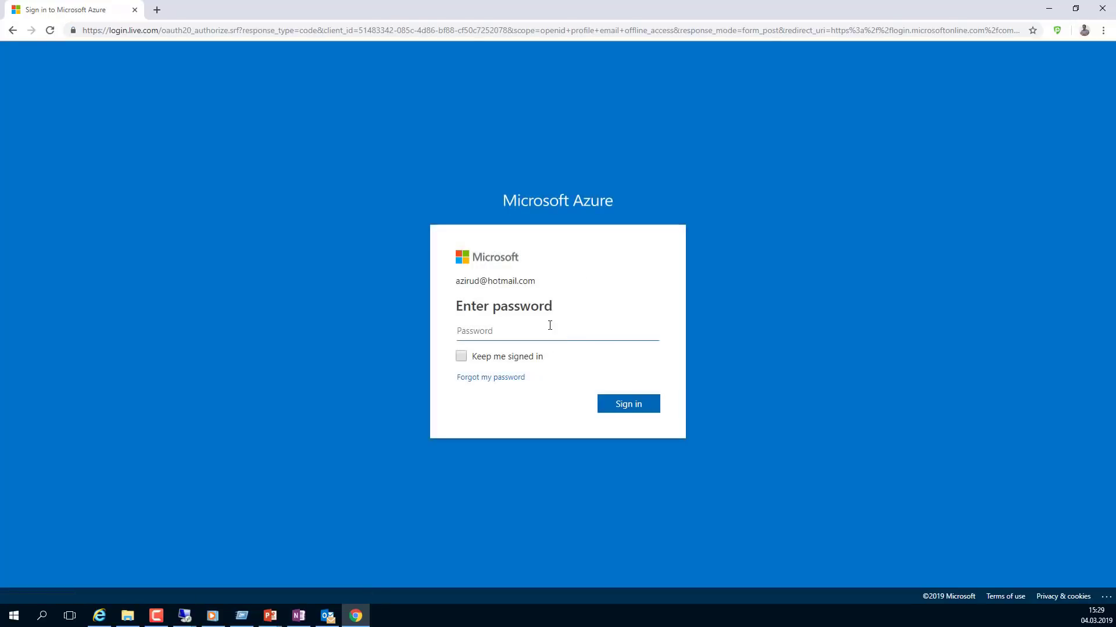
text(a)
- Submit the password, dismiss the save-password prompt and welcome tour, and open Azure Active Directory
click(626, 405)
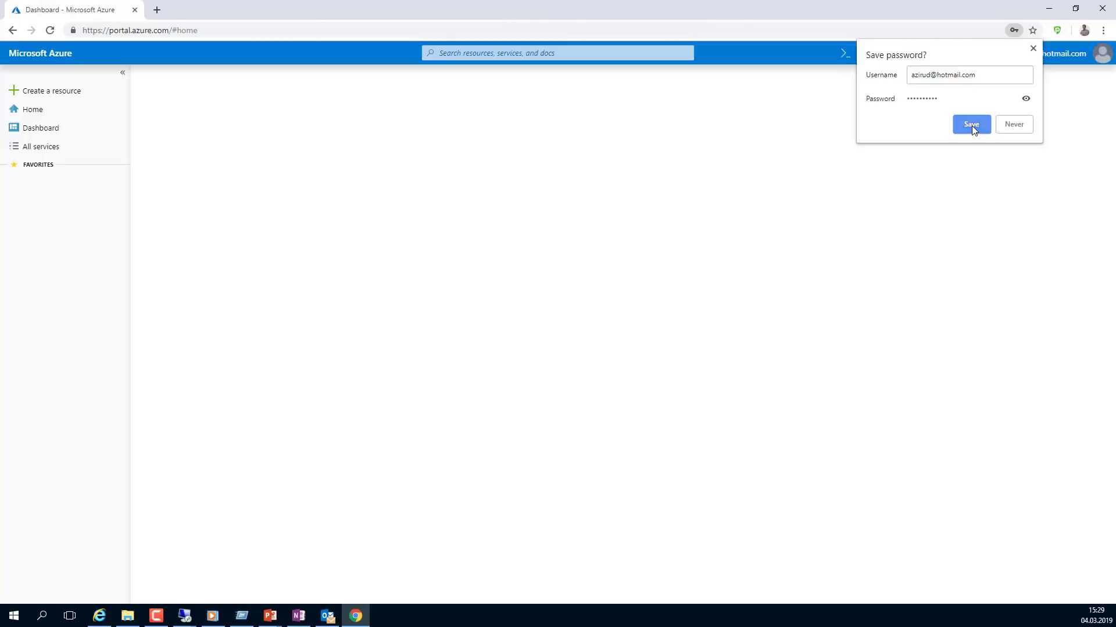
click(971, 125)
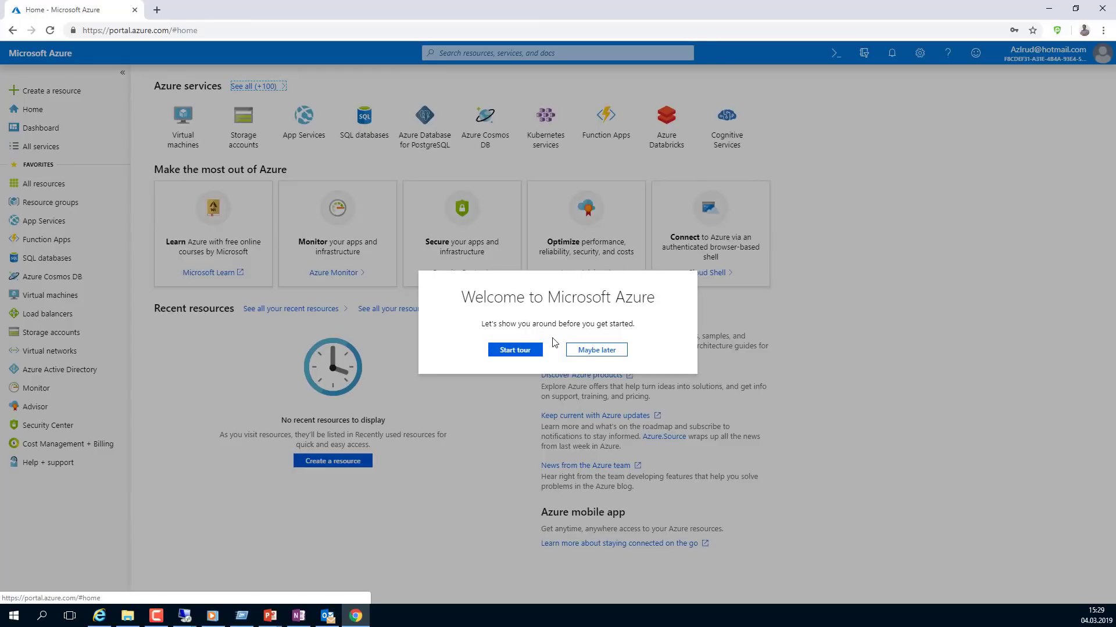
click(596, 350)
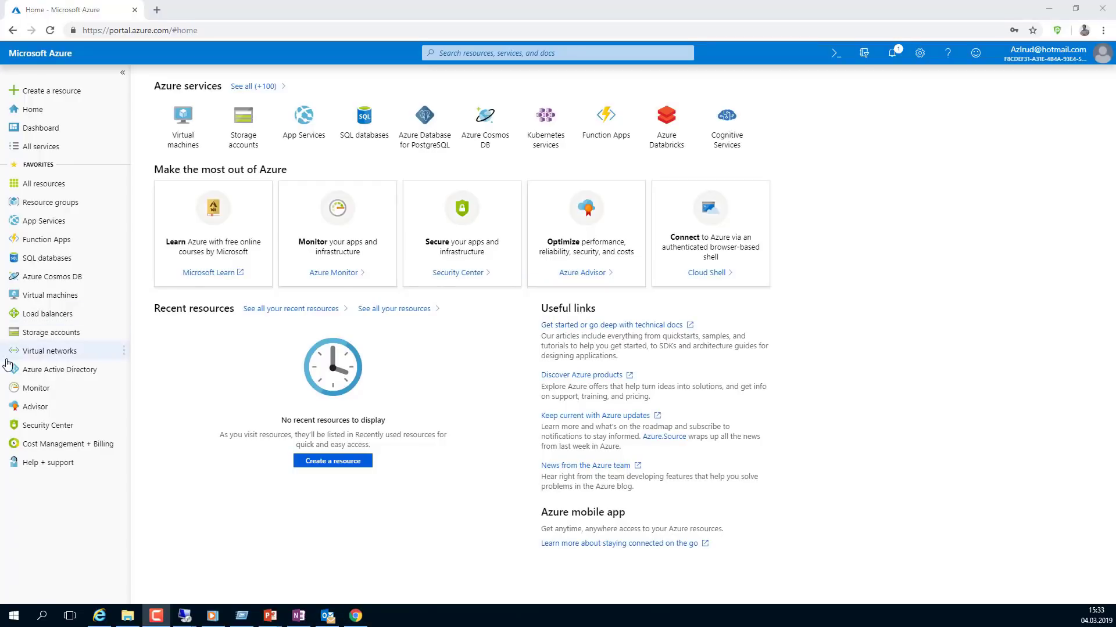
click(81, 372)
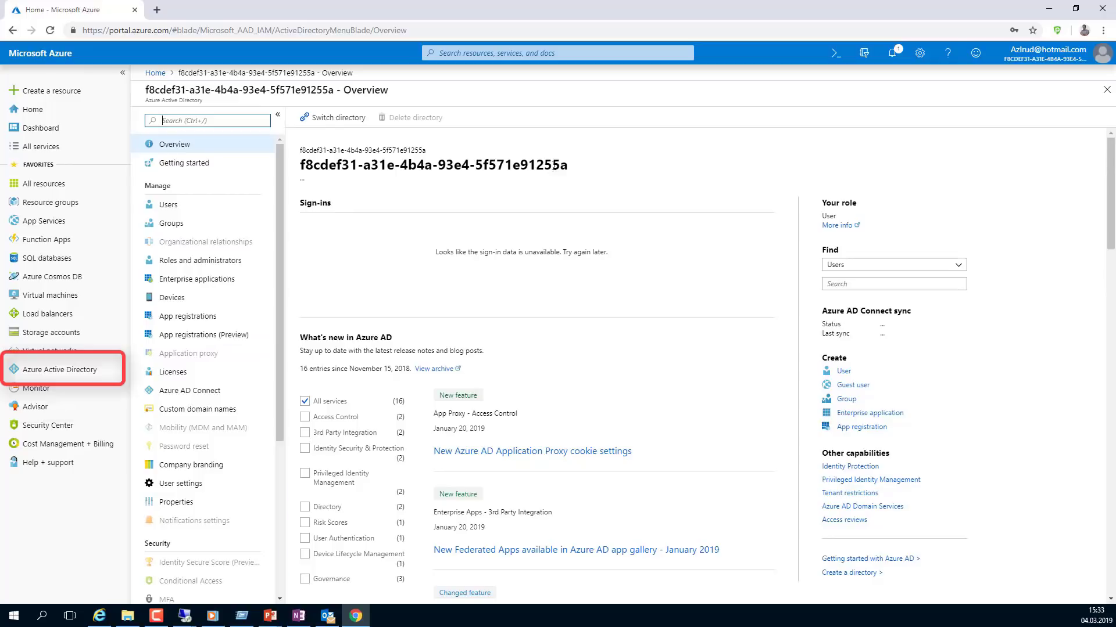
drag(558, 166, 299, 150)
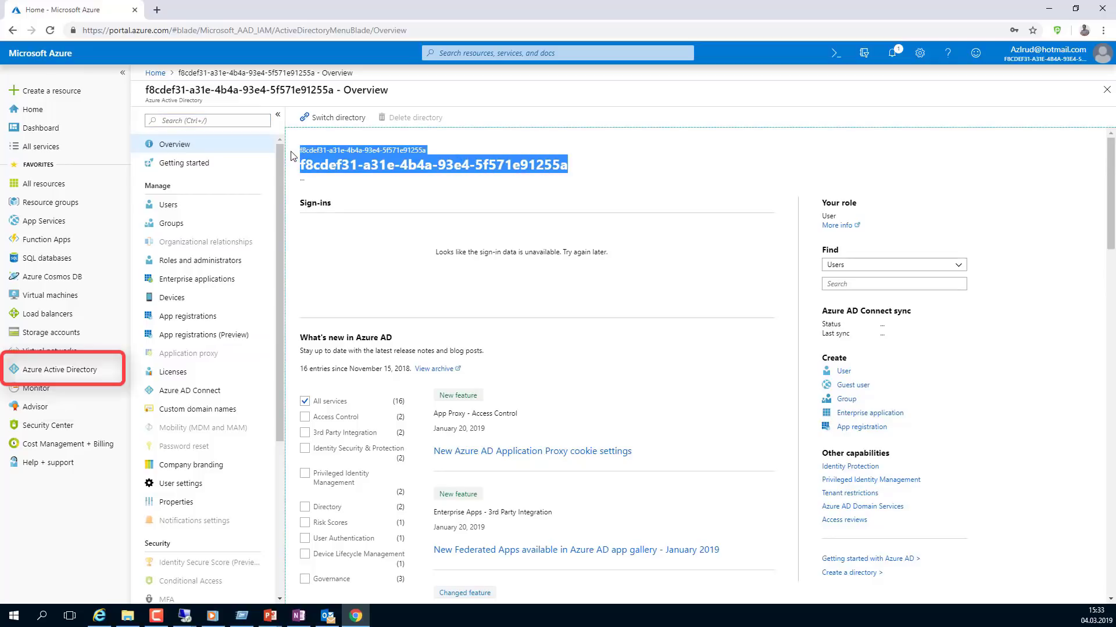
click(163, 206)
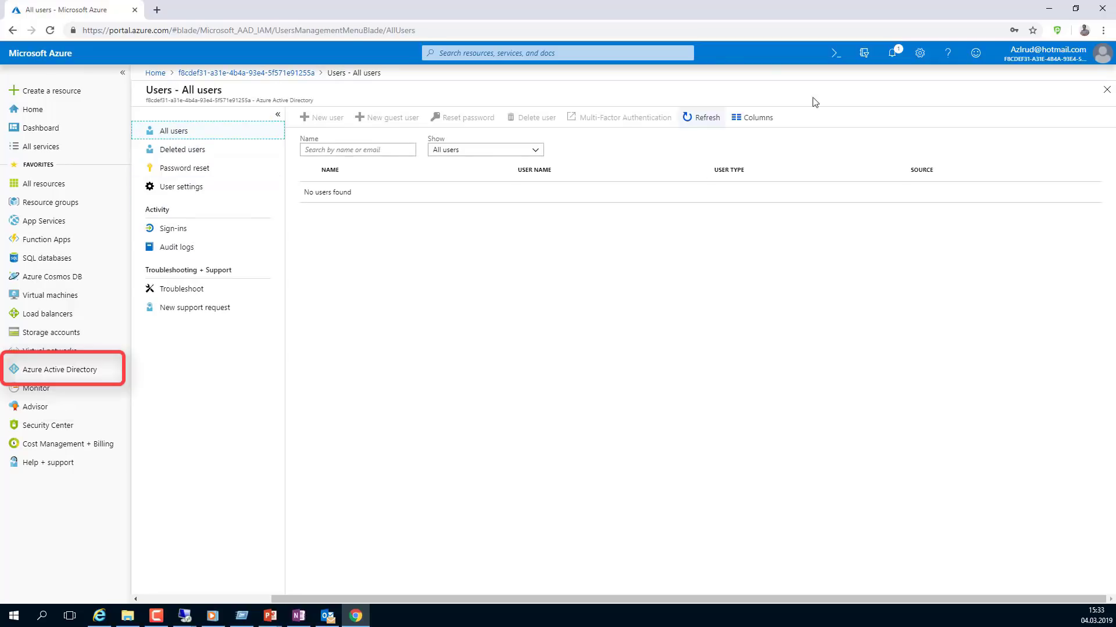
click(247, 73)
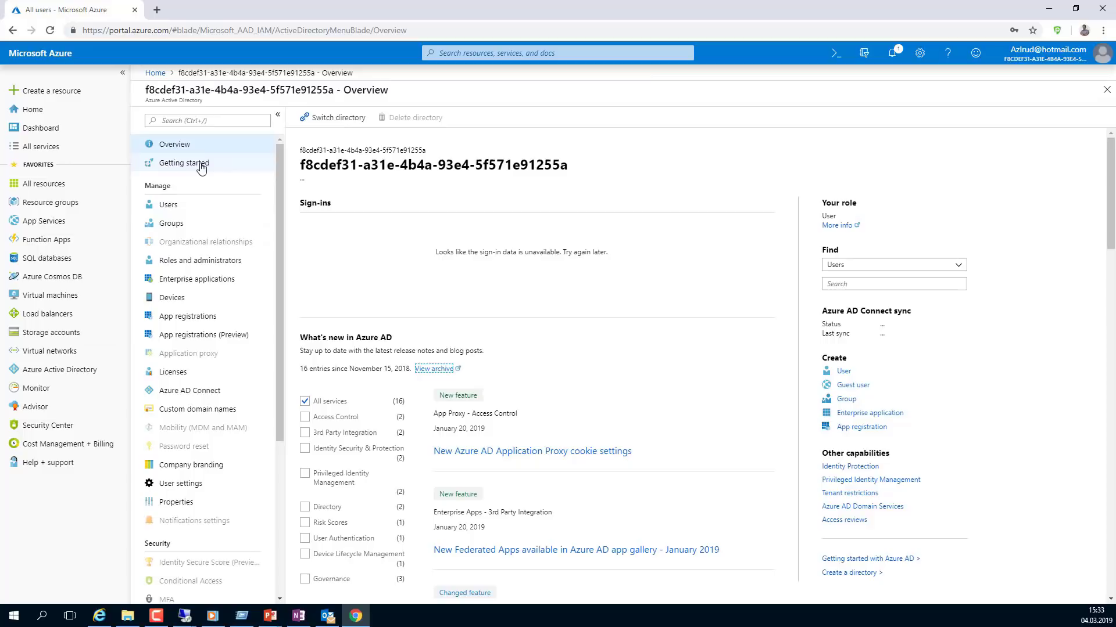
click(169, 204)
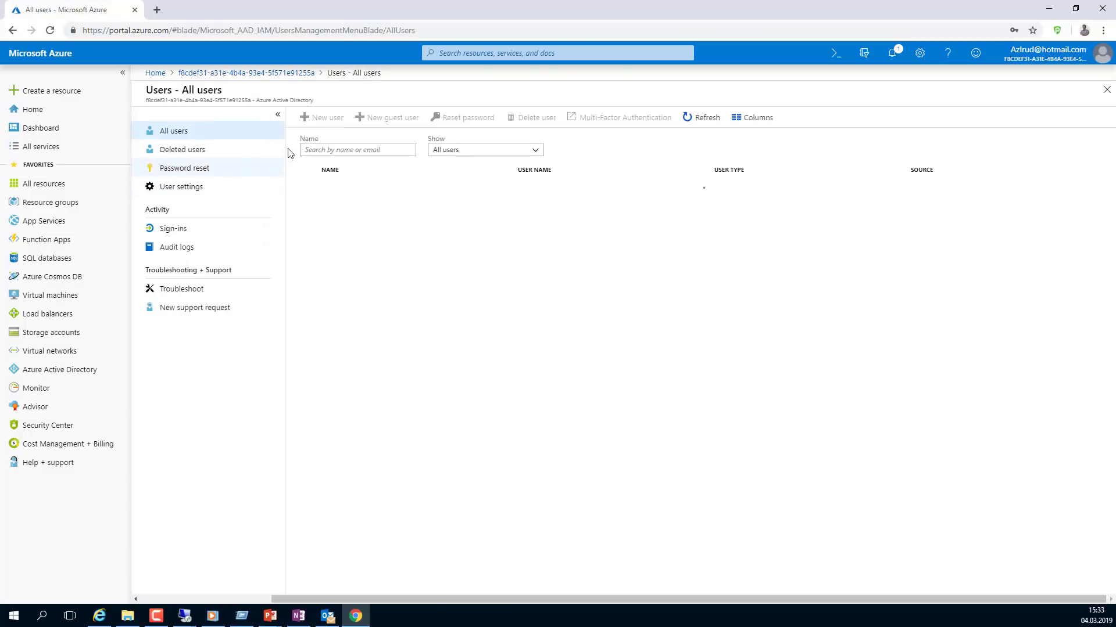
click(324, 119)
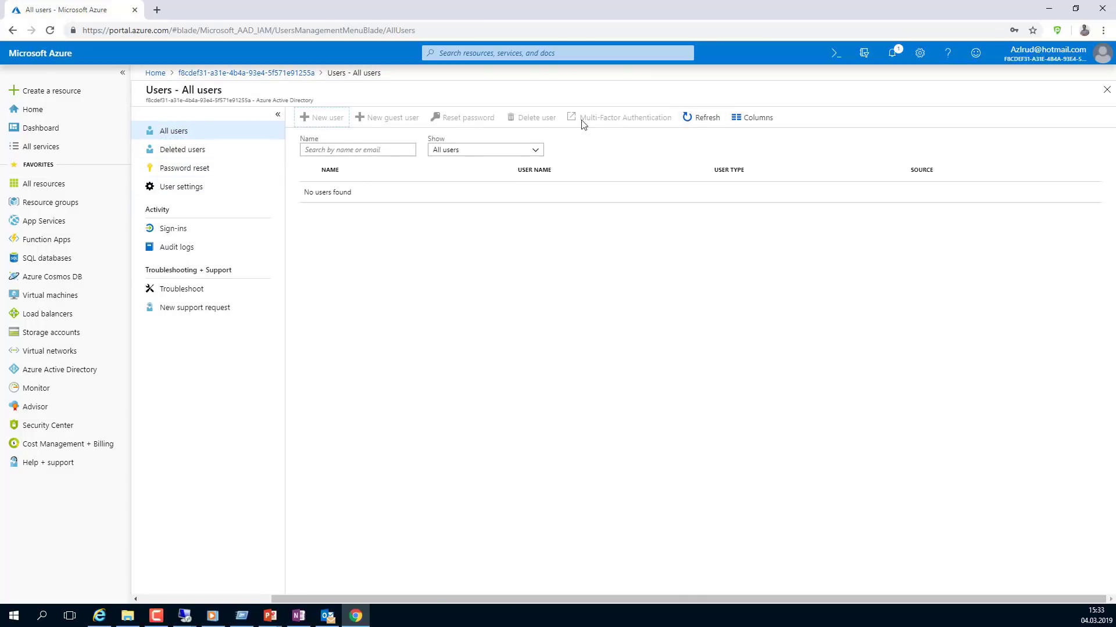
click(278, 75)
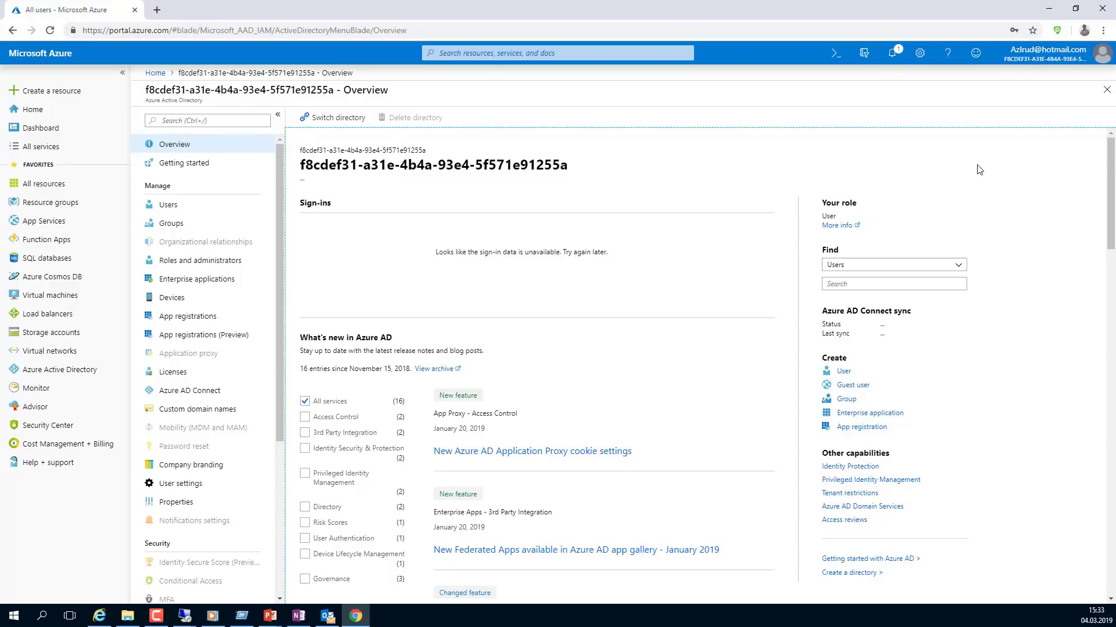
scroll(1009, 230, down, 2)
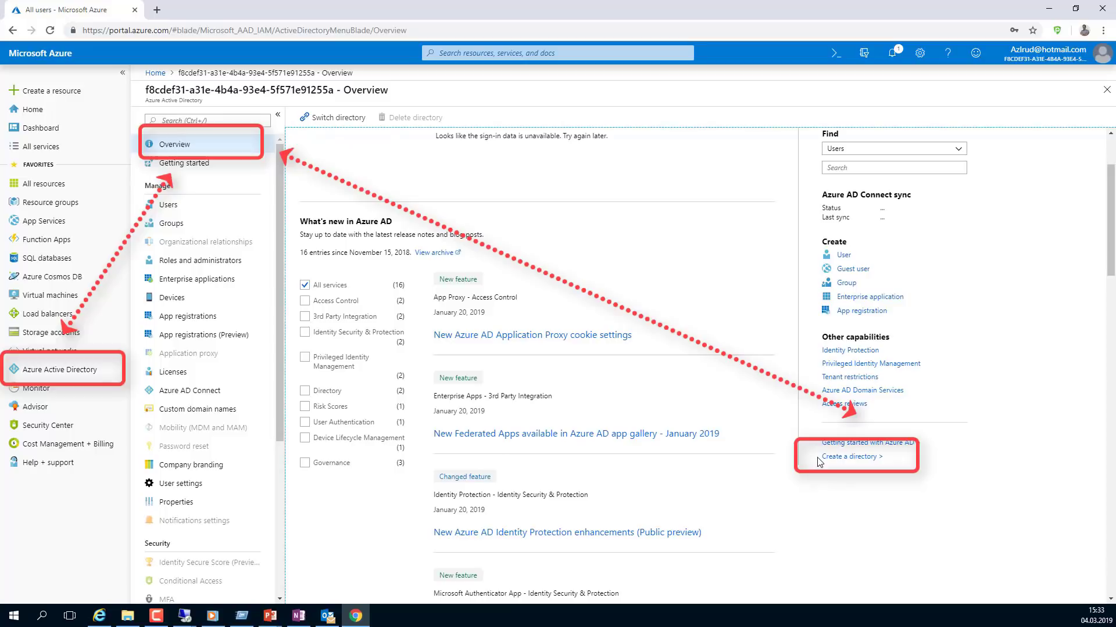
- Start a new directory and choose Russia as its country or region
click(877, 458)
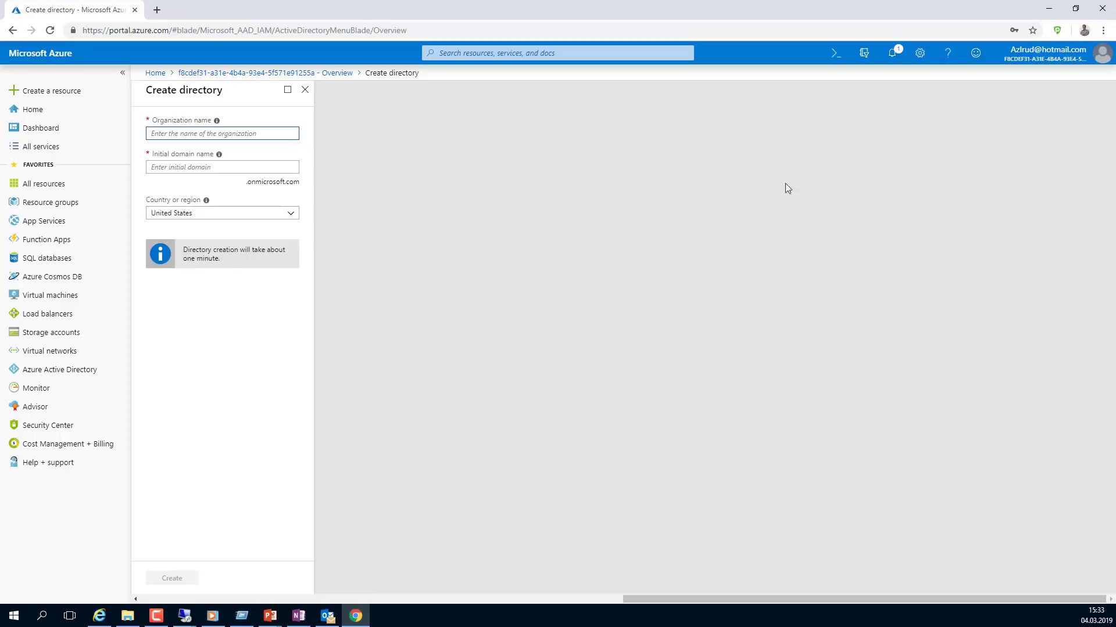
click(290, 214)
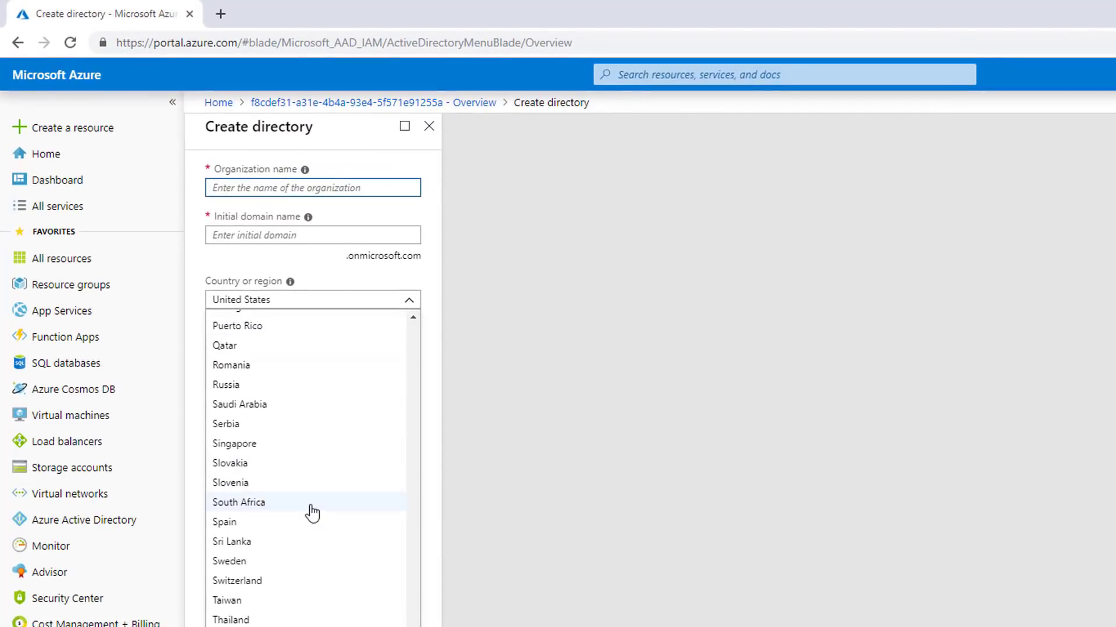
scroll(314, 465, up, 5)
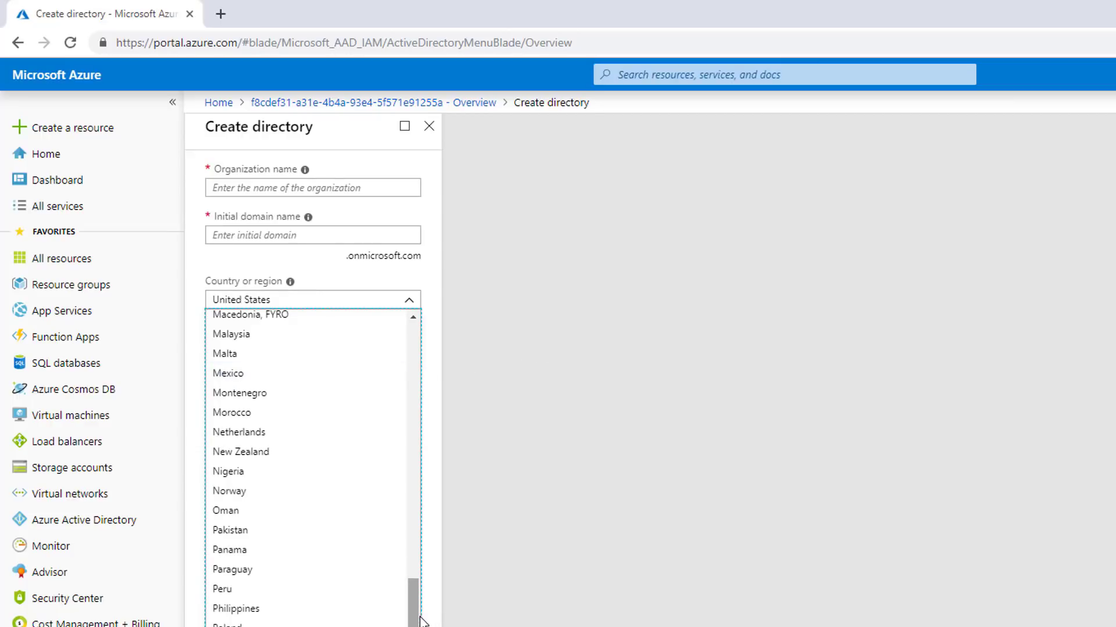
drag(423, 618, 425, 553)
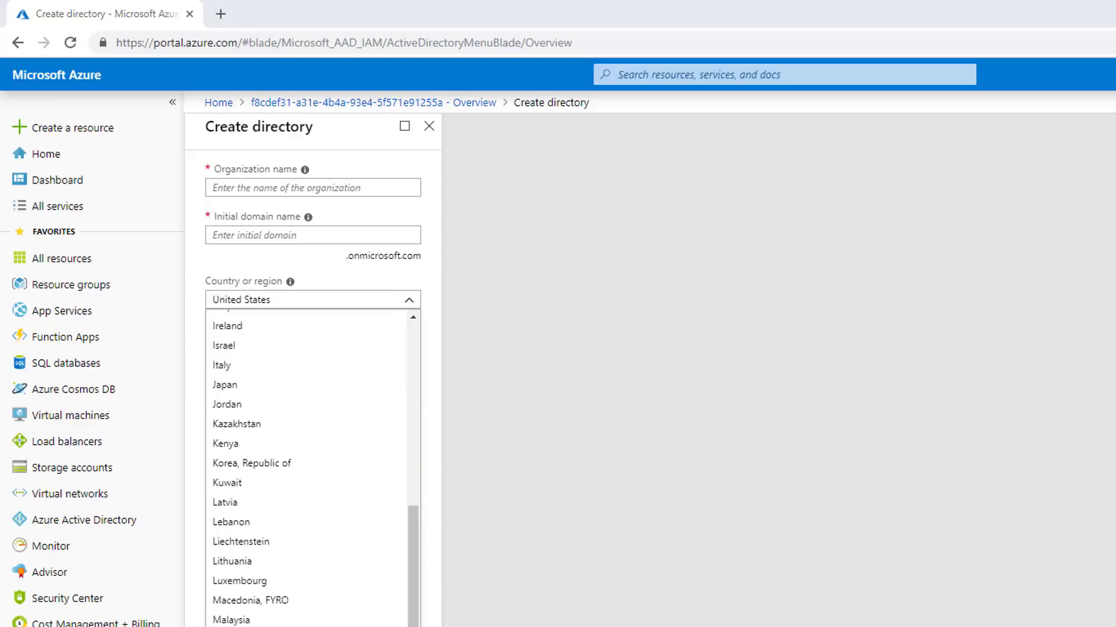
key(Return)
- Enter Contoso as the organization name and Contoso9 as the initial domain name
click(250, 188)
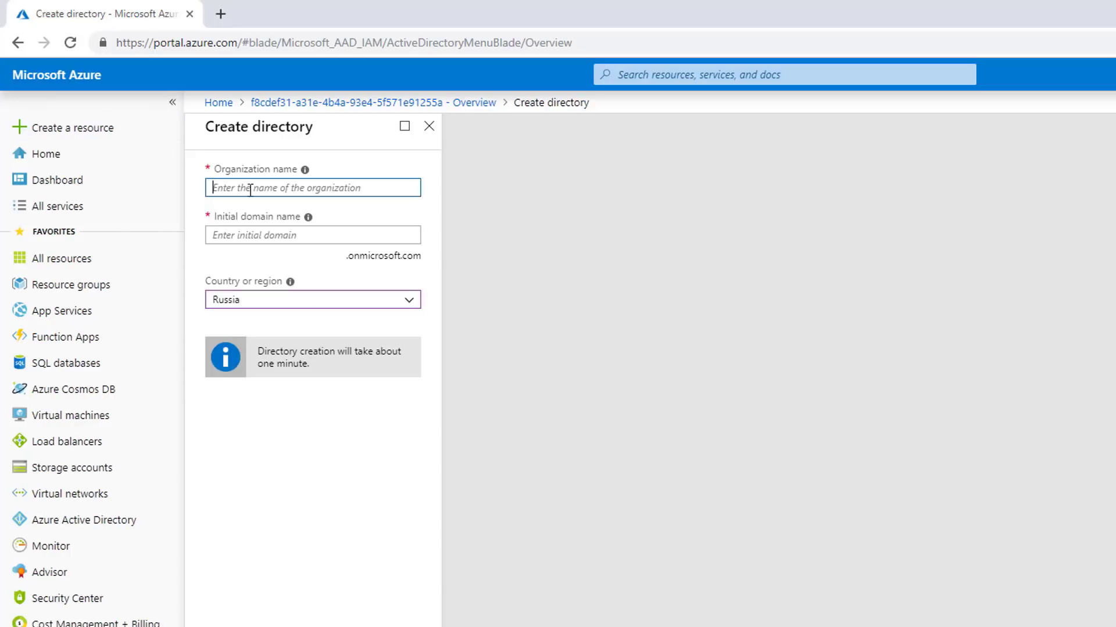
text(contoso)
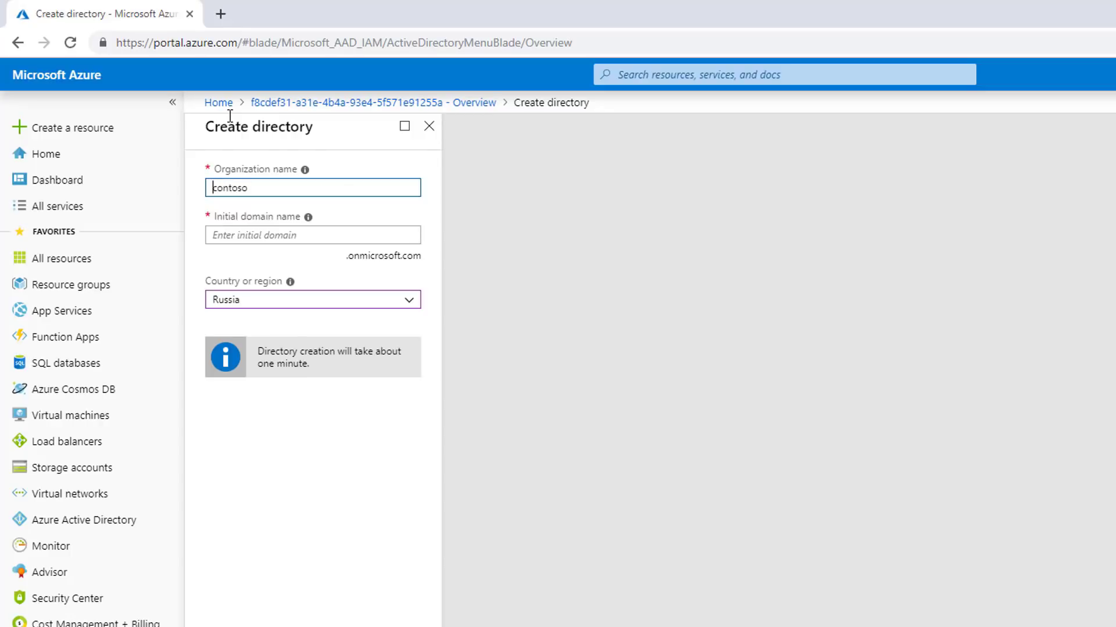
key(Delete)
text(Contoso)
click(340, 234)
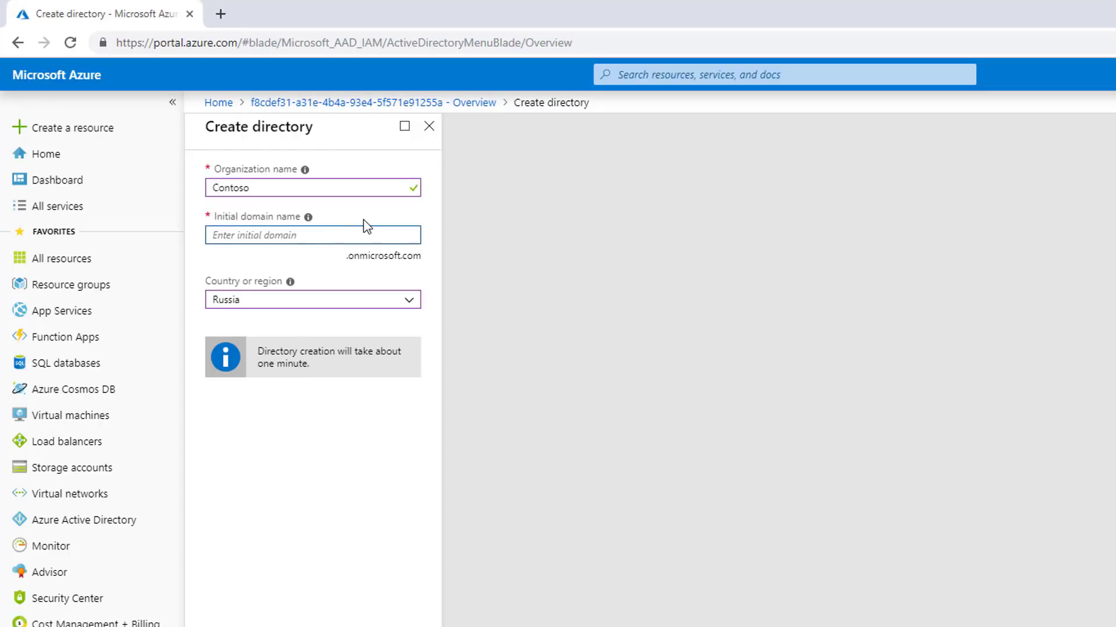
text(Contoso9)
- Change the rejected initial domain name from Contoso9 to UdemyContoso
click(373, 186)
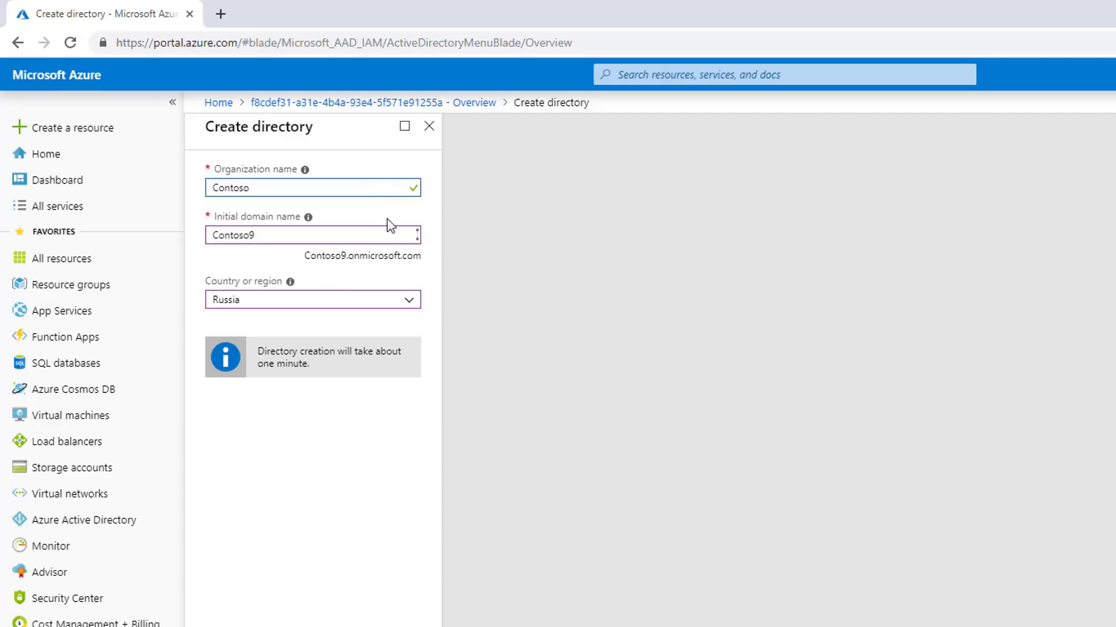
click(352, 237)
key(BackSpace)
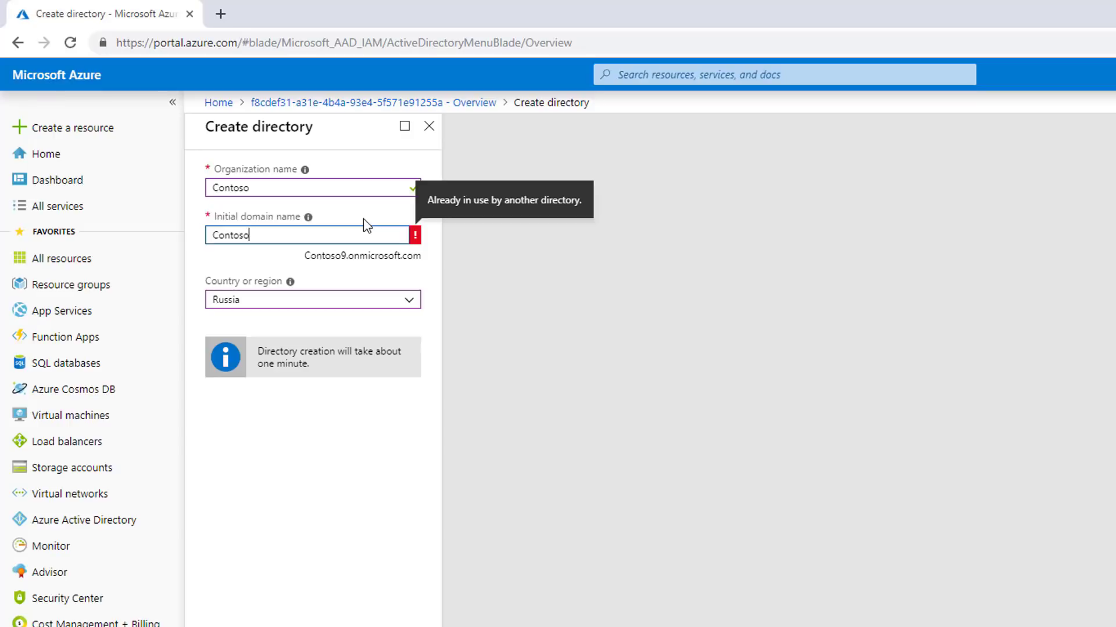
key(Home)
text(Udemy)
click(321, 185)
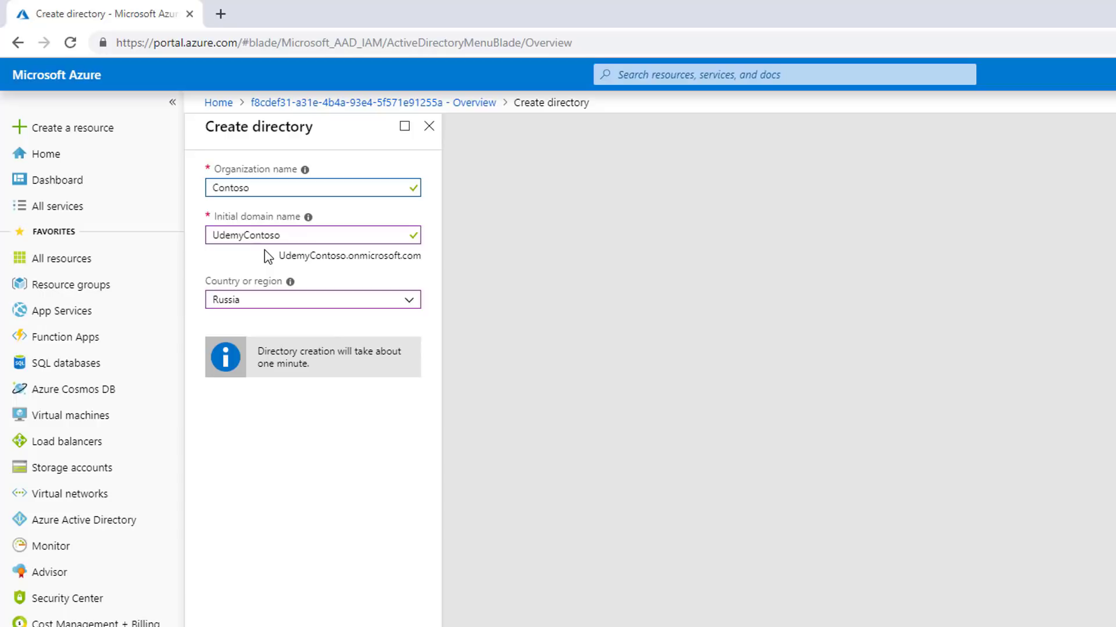
- Copy UdemyContoso into the organization name and highlight the UdemyContoso.onmicrosoft.com domain
double_click(229, 235)
key(ctrl+c)
drag(760, 187, 688, 187)
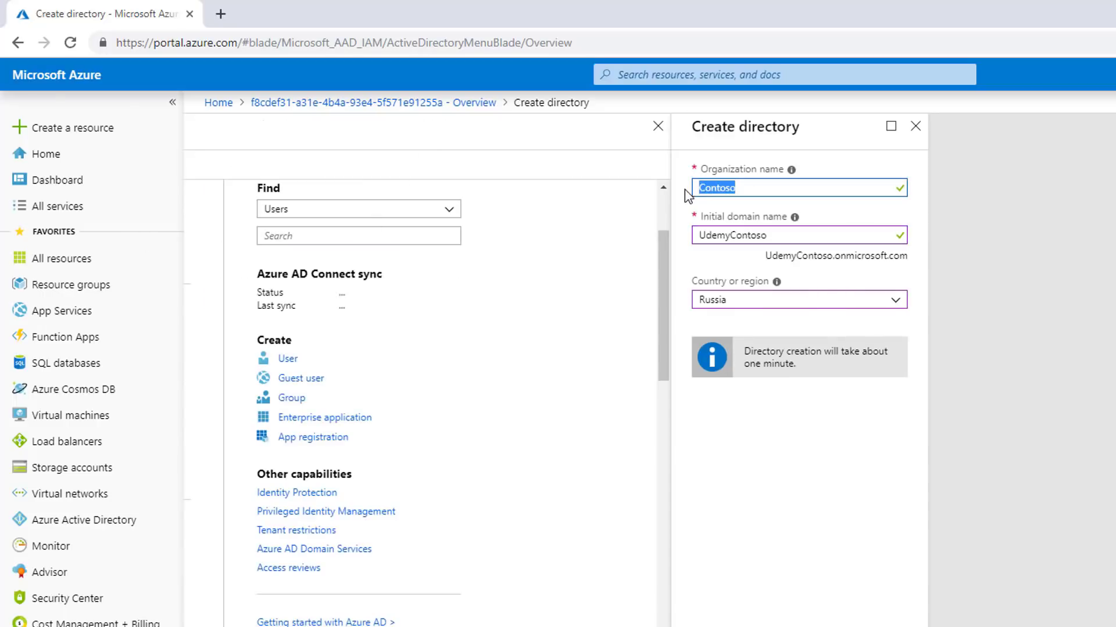
key(ctrl+v)
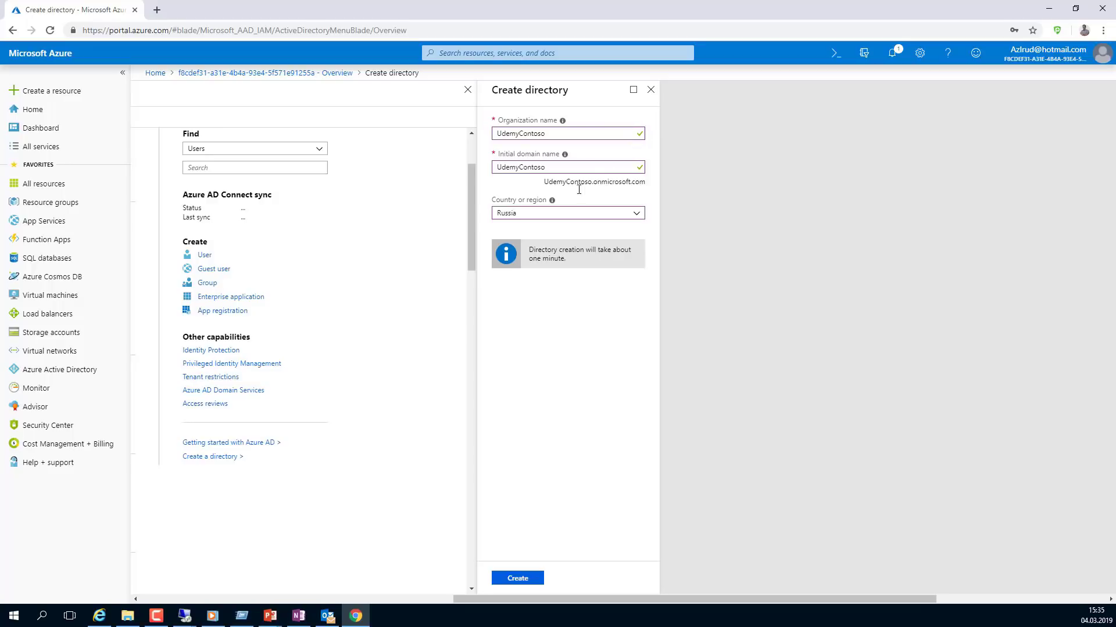
drag(545, 181, 650, 185)
click(651, 195)
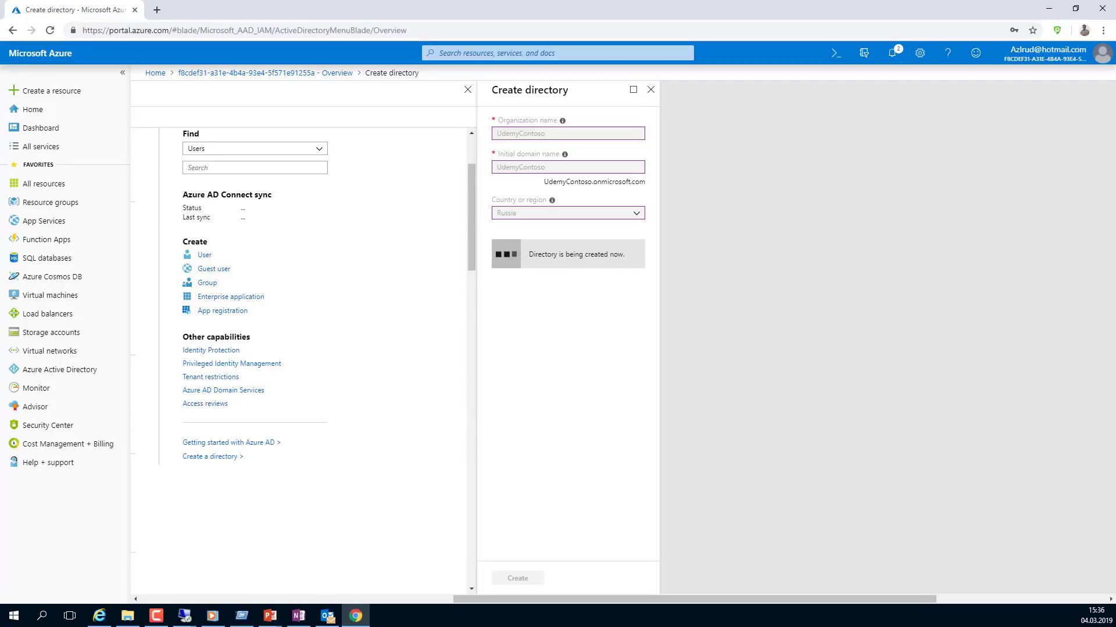
- Close the Create directory blade after the UdemyContoso directory finishes creating
click(651, 89)
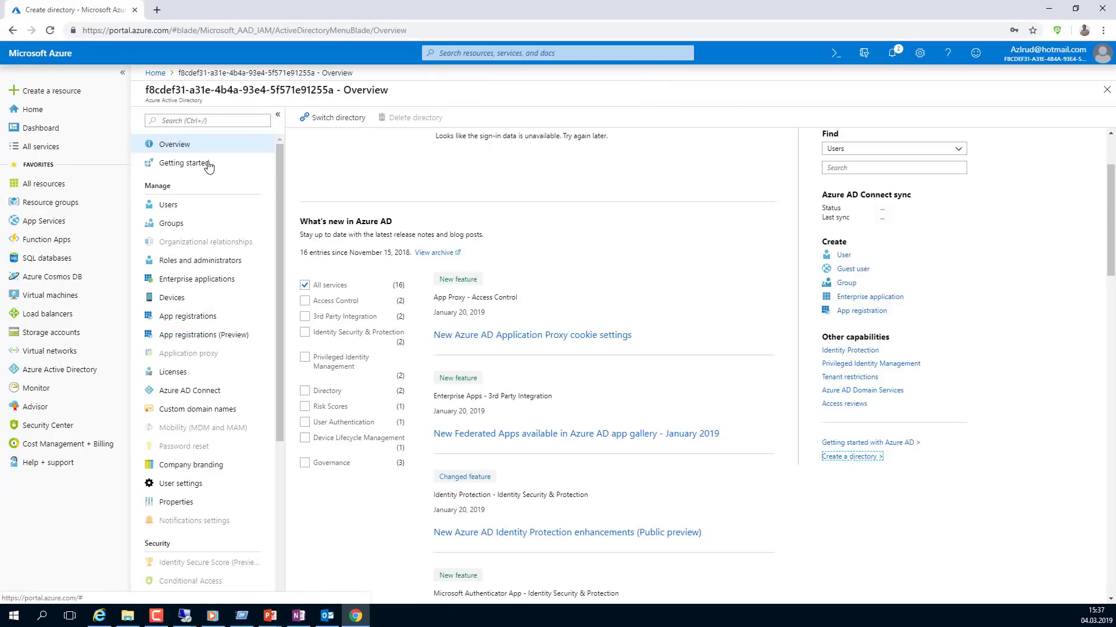
- Reload the portal past the error notification until the UdemyContoso Overview shows, highlighting its directory ID
click(71, 372)
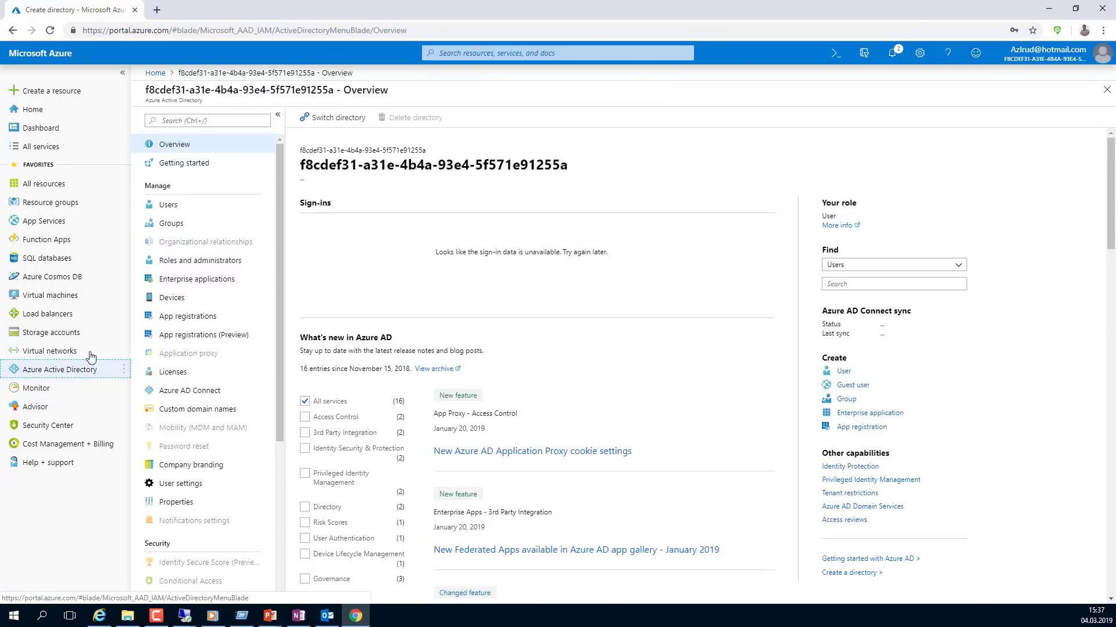
click(50, 30)
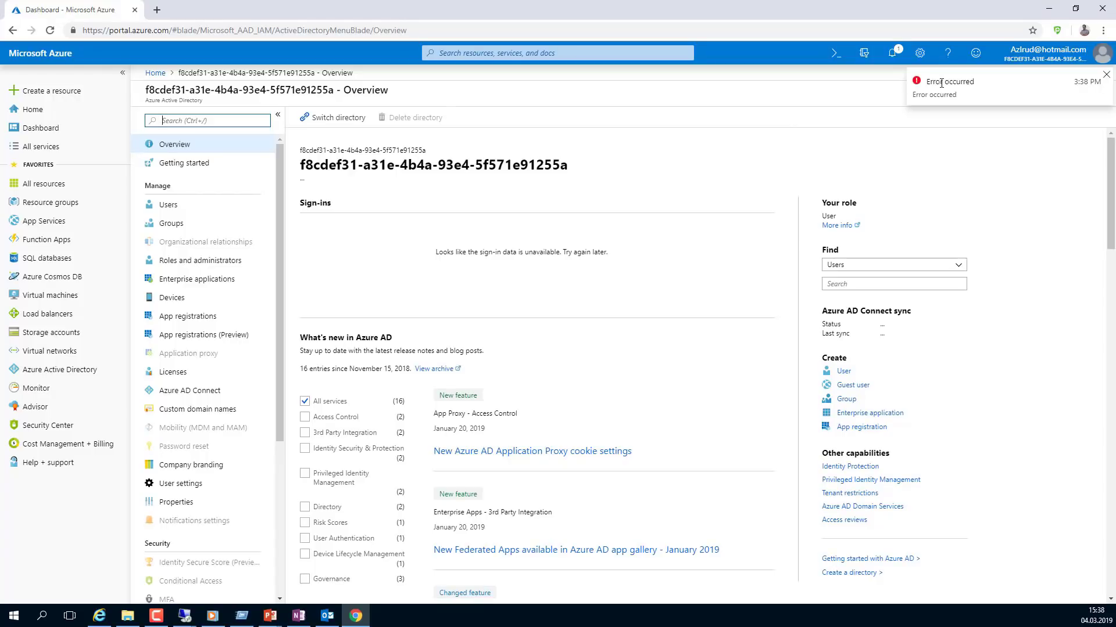
drag(975, 81, 915, 95)
click(763, 183)
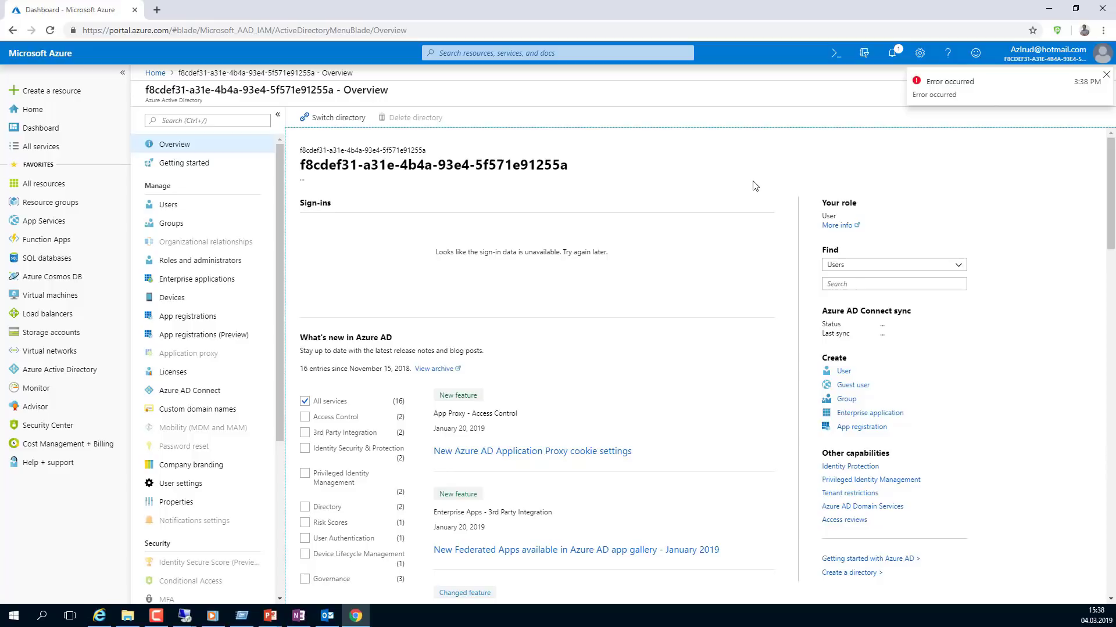
key(F5)
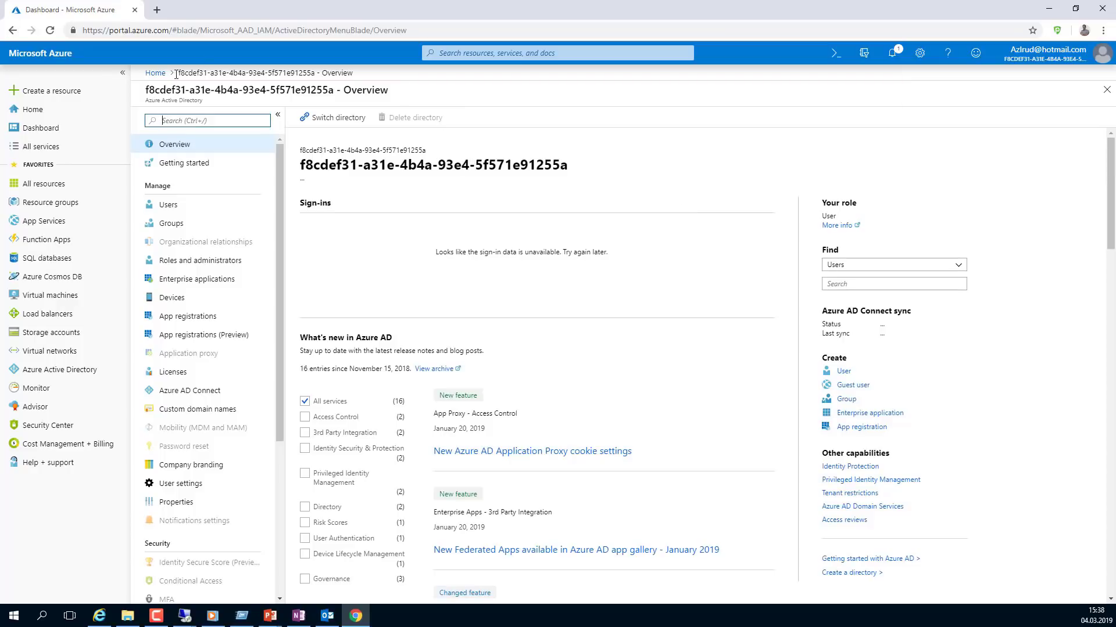
drag(149, 89, 195, 74)
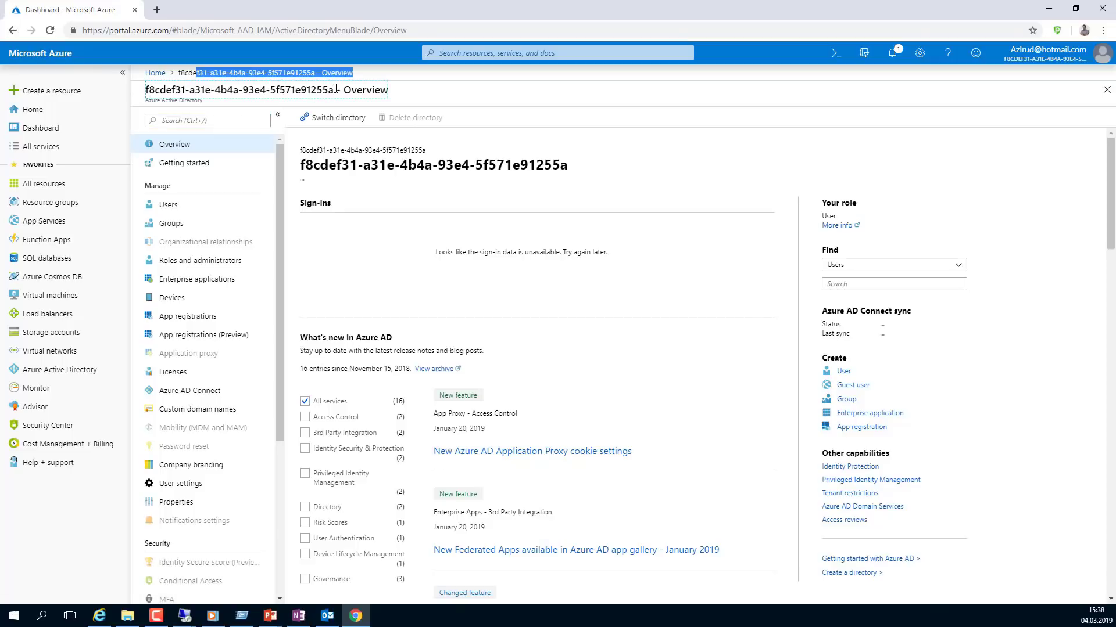
drag(334, 90, 154, 90)
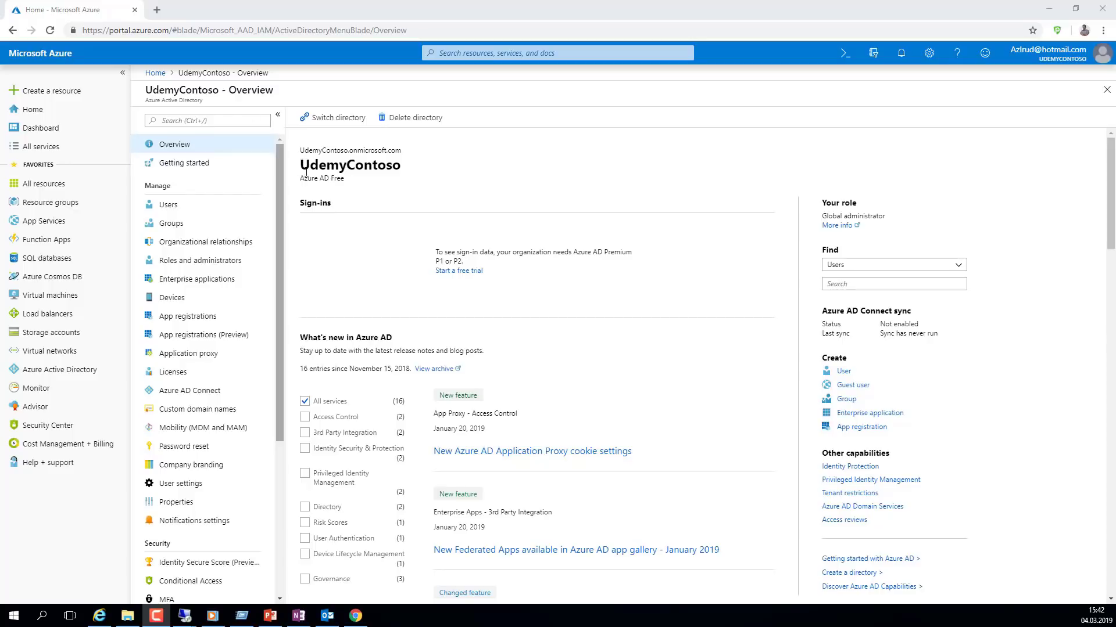
- Highlight the UdemyContoso name, UdemyContoso.onmicrosoft.com domain and Azure AD Free edition, then show All users
click(304, 167)
double_click(304, 167)
click(304, 167)
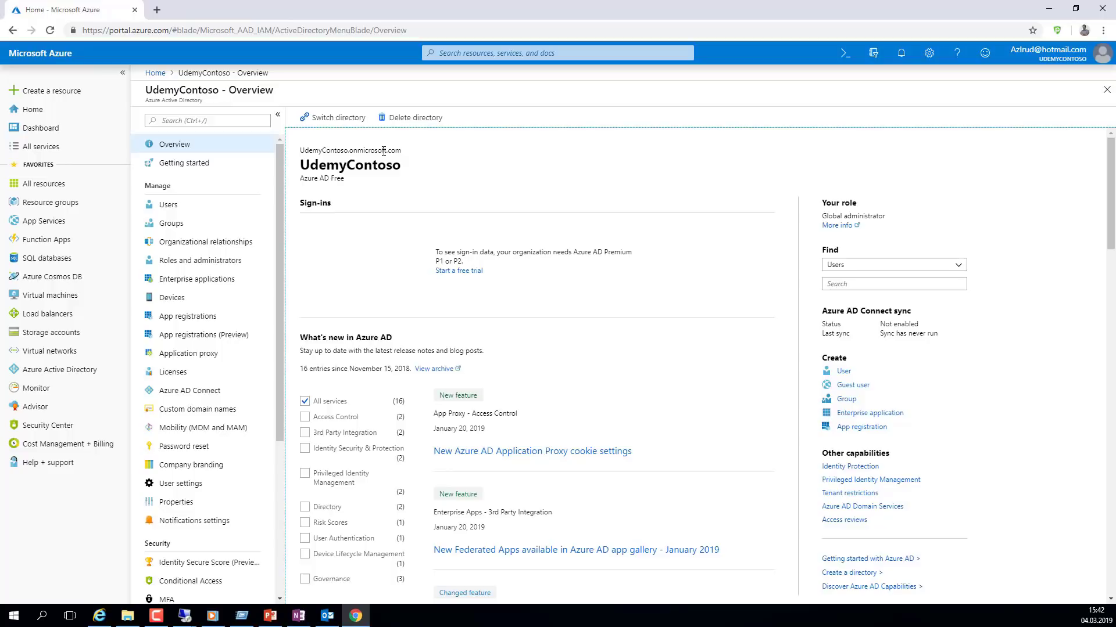
double_click(302, 151)
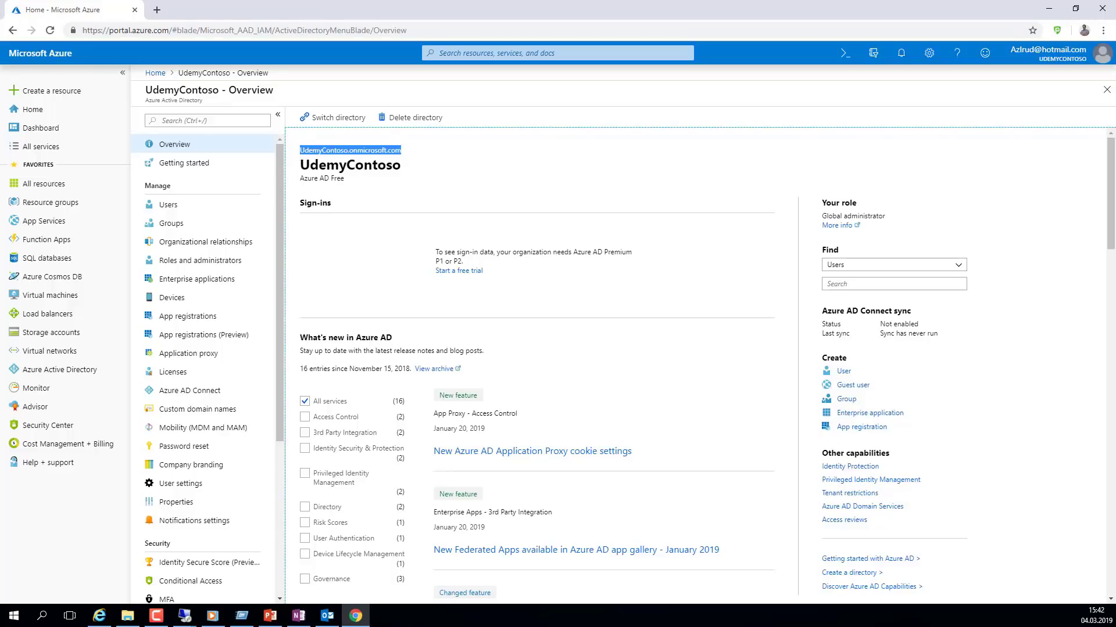
key(alt+Tab)
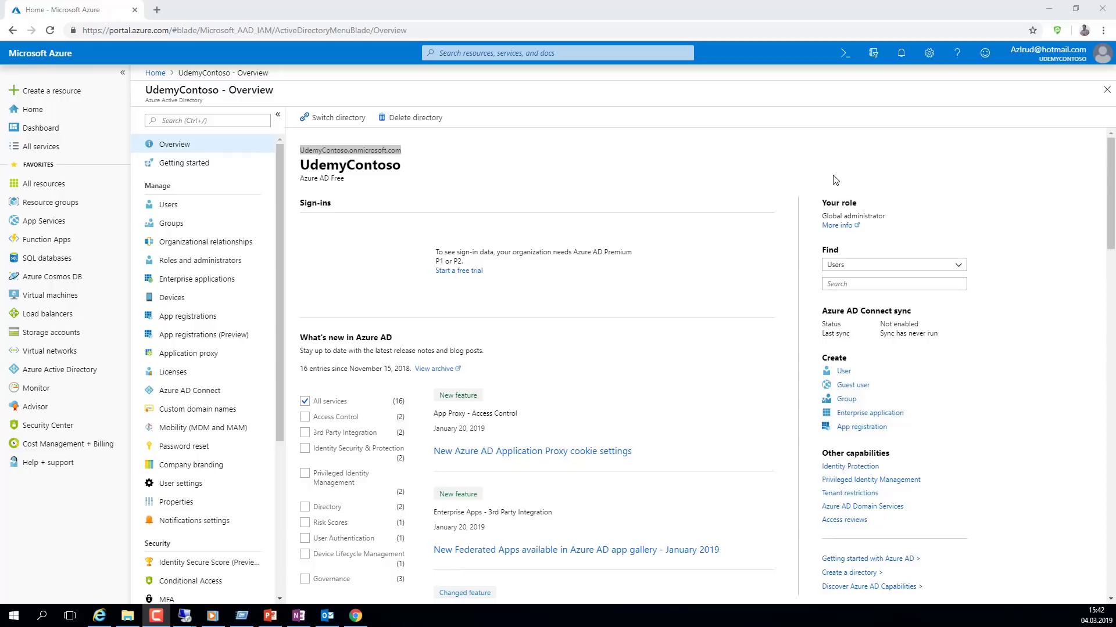
click(488, 163)
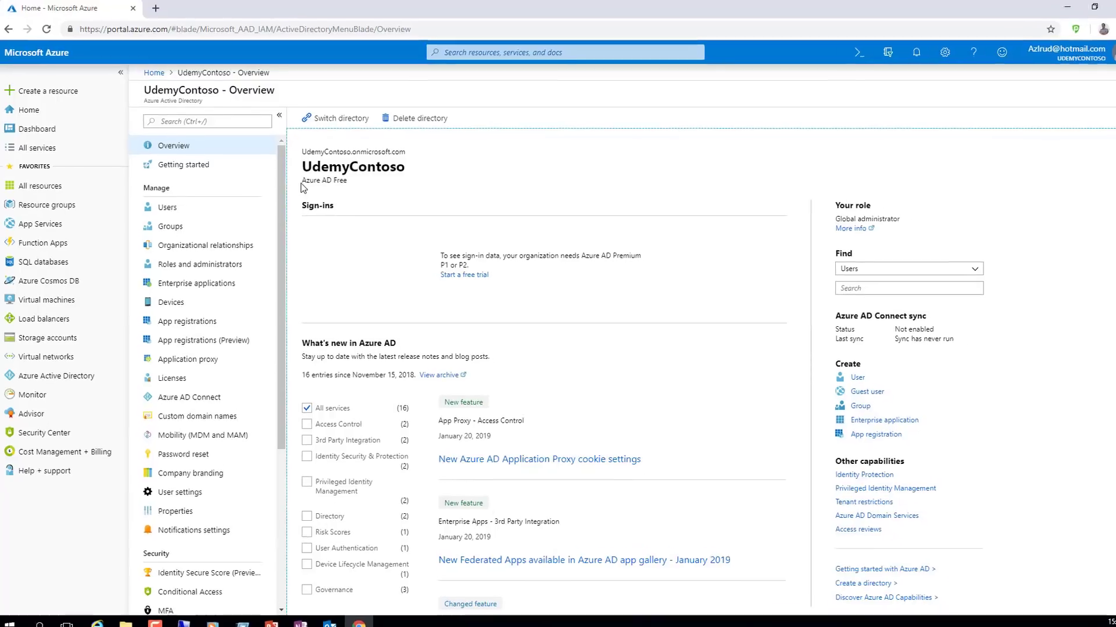
drag(301, 181, 356, 179)
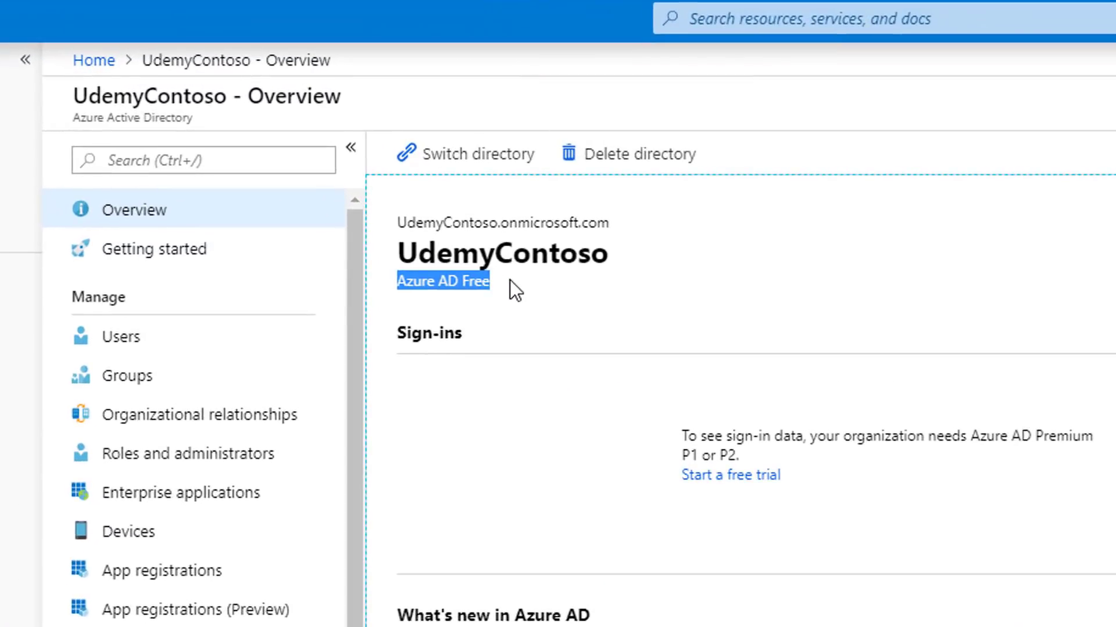
click(511, 285)
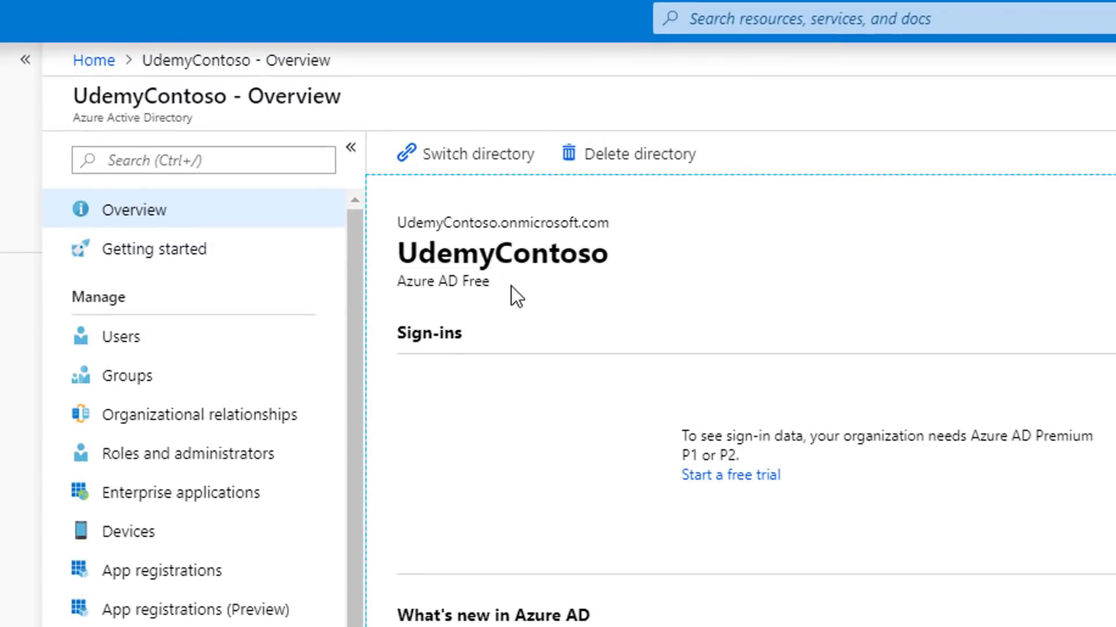
click(192, 336)
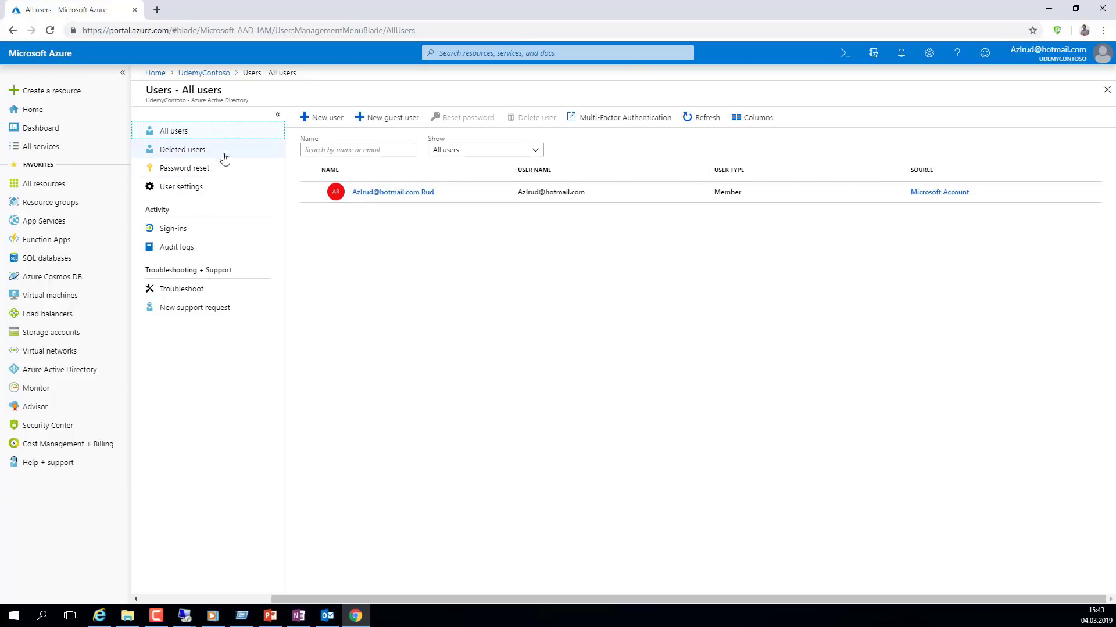
- View Deleted users and the Premium-only Password reset page, then return to the UdemyContoso Overview
click(186, 151)
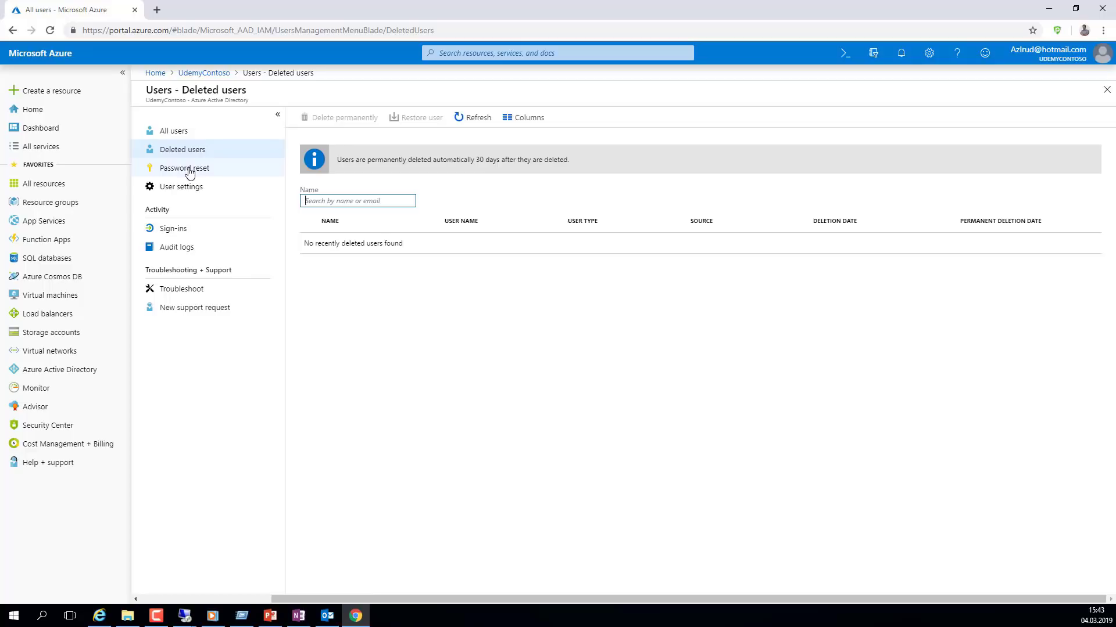
click(210, 173)
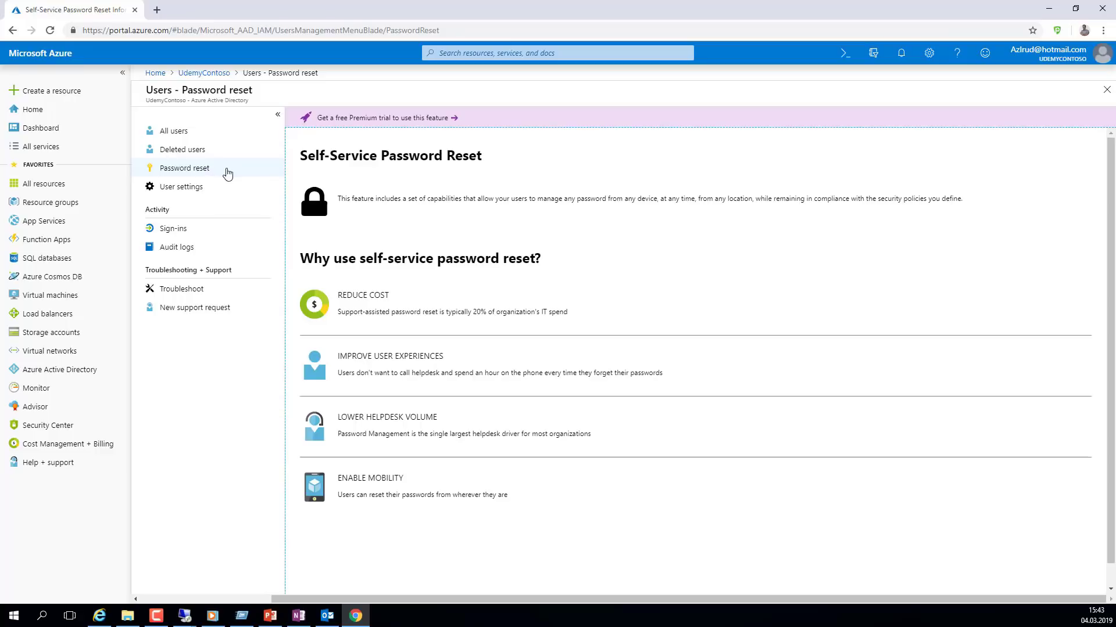
click(205, 75)
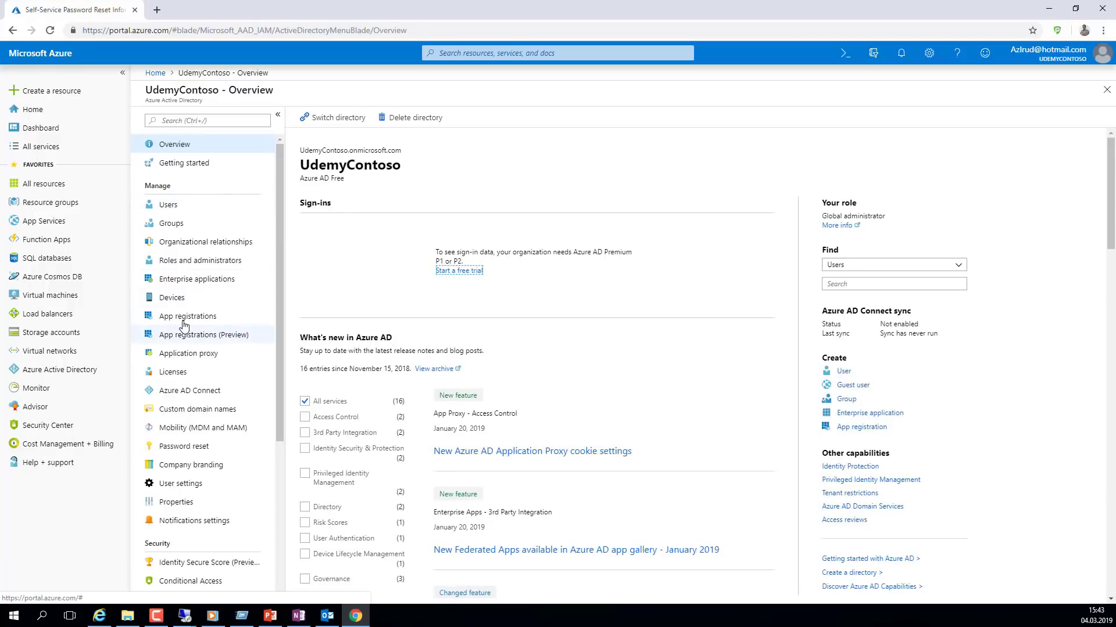
- Scroll briefly through the UdemyContoso Overview before leaving the portal
scroll(201, 414, down, 1)
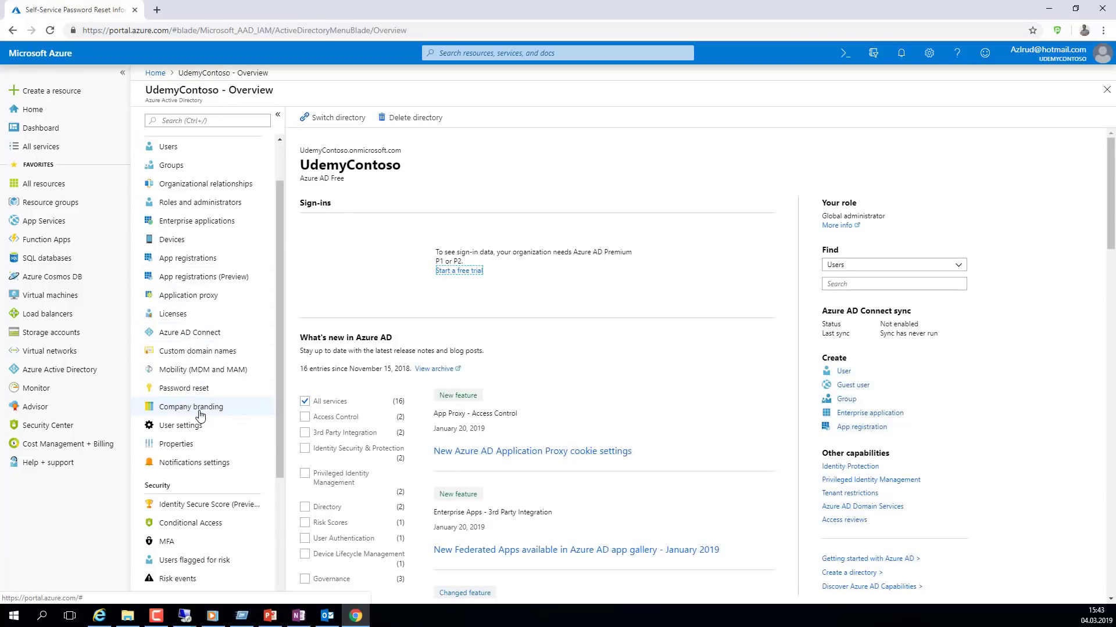
scroll(189, 349, up, 1)
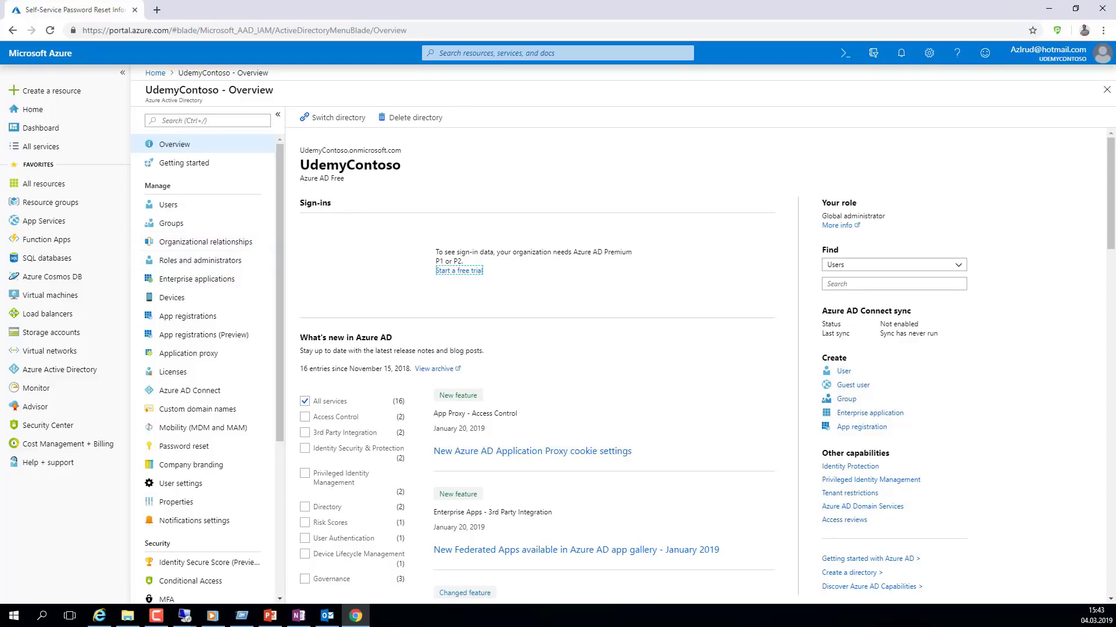
key(F10)
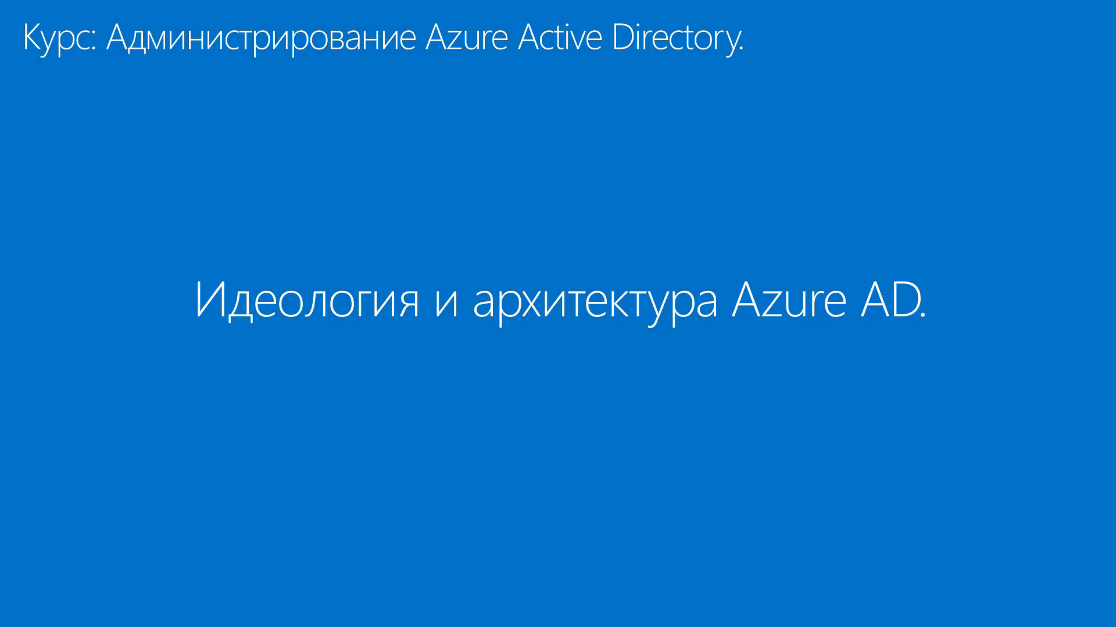